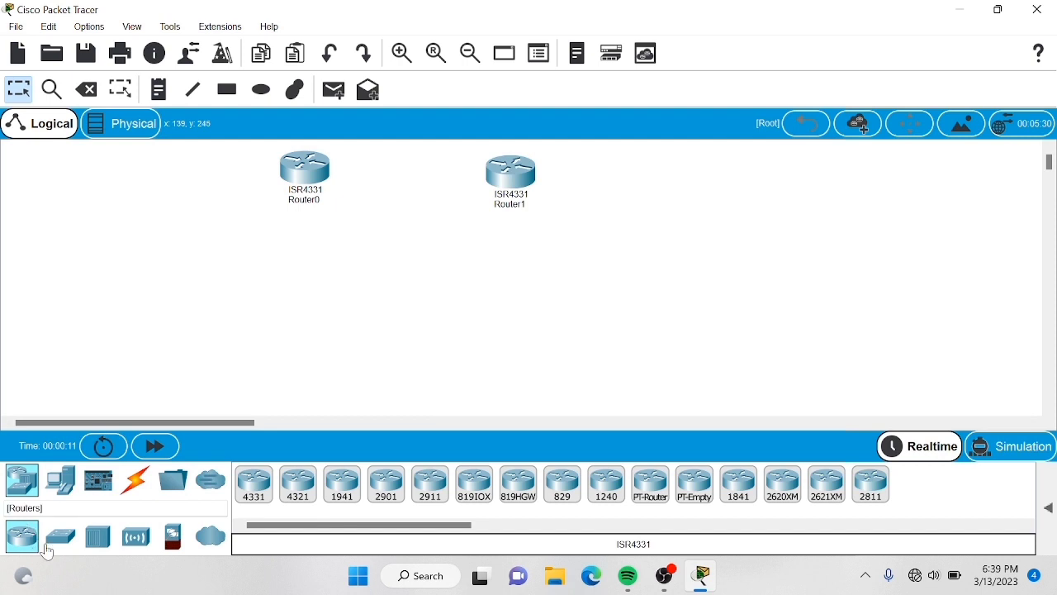
- Place two 2960 switches in the workspace, one below Router0 and one below Router1
click(61, 537)
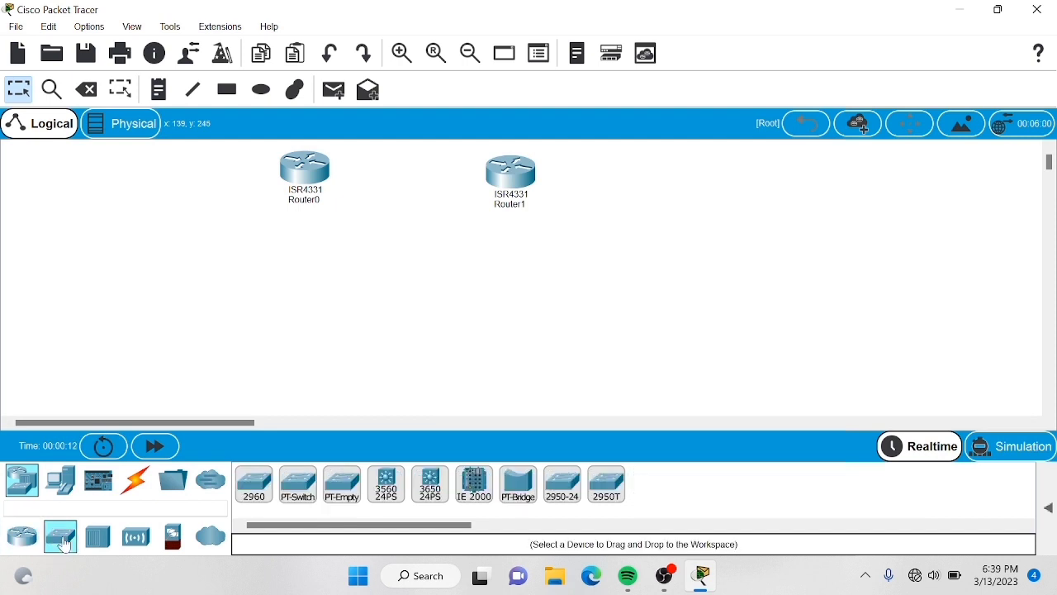
click(250, 494)
click(302, 261)
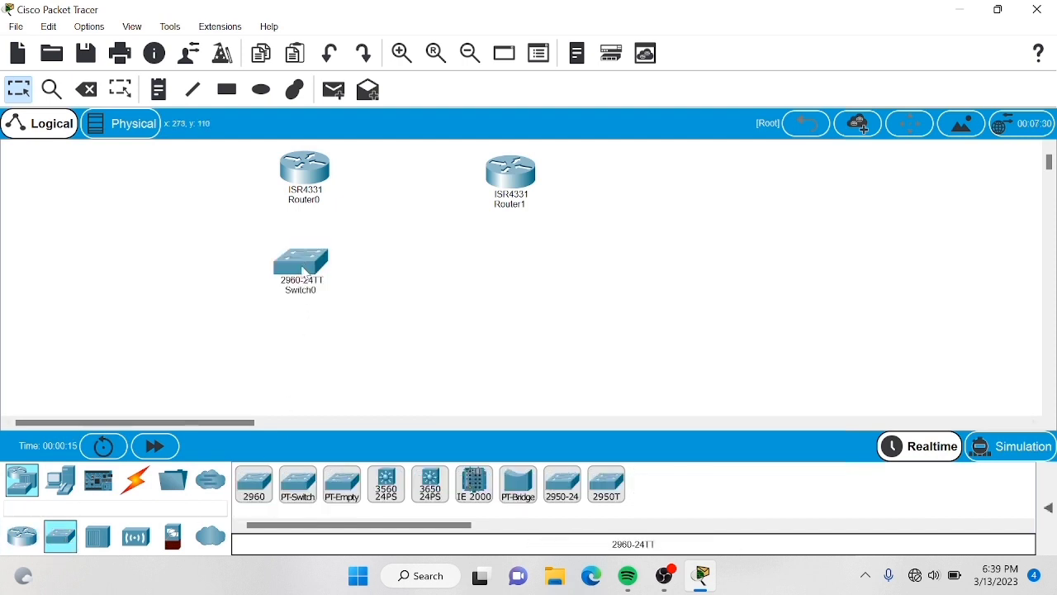
click(507, 264)
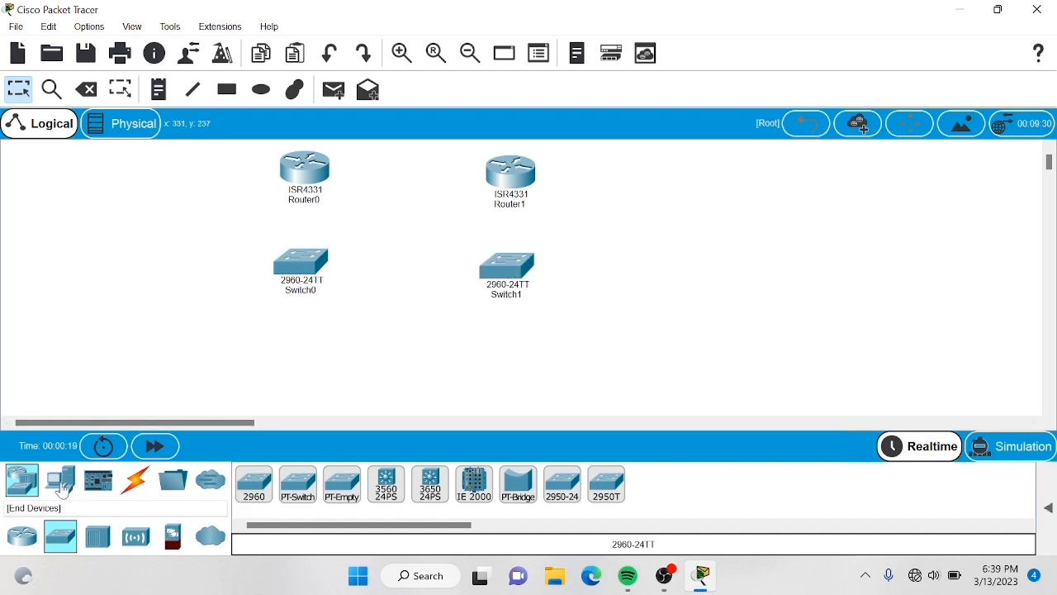
- Add four PCs in a row beneath the switches, two below Switch0 and two below Switch1
click(71, 493)
click(253, 488)
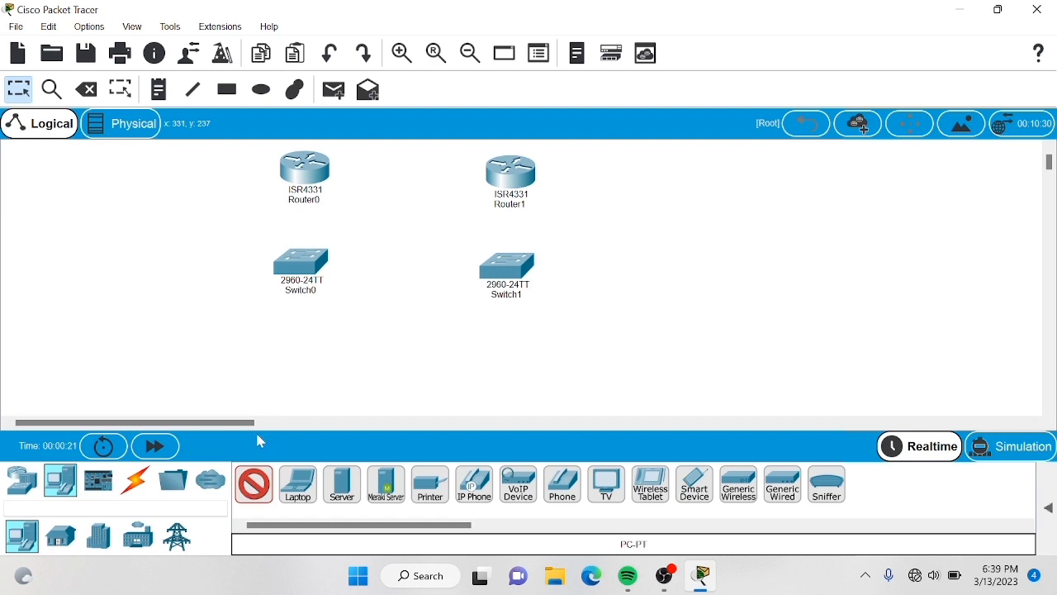
click(246, 380)
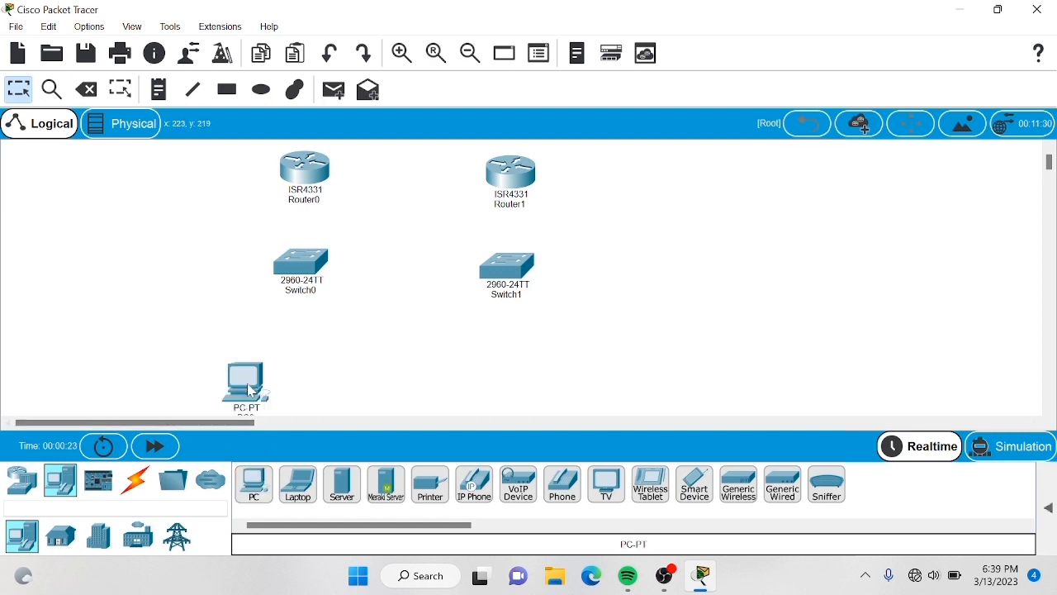
click(254, 484)
click(339, 373)
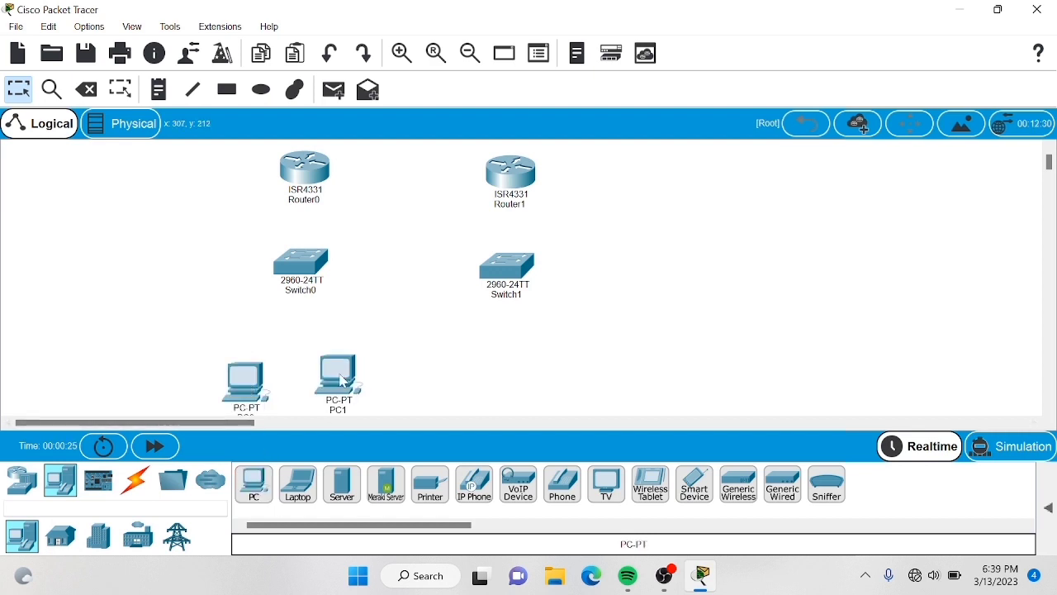
click(460, 369)
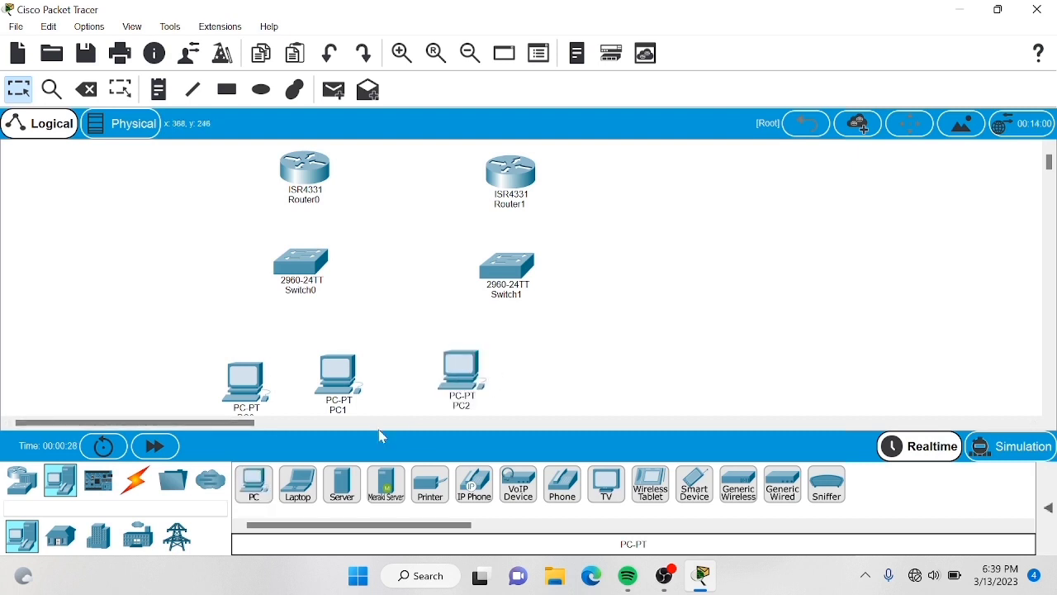
click(260, 484)
click(562, 367)
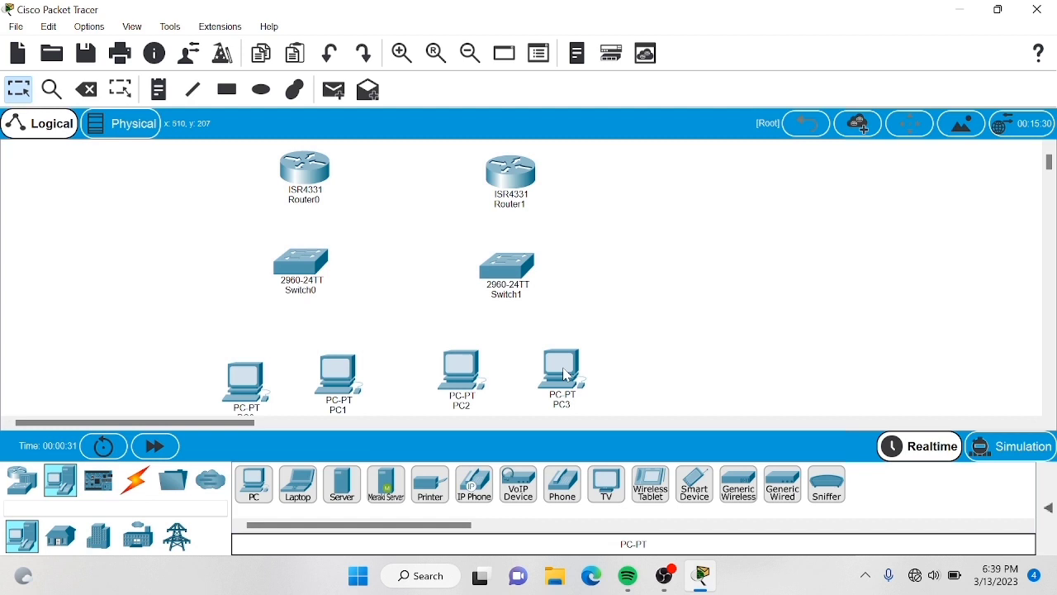
- Connect PC0's FastEthernet0 port to Switch0's FastEthernet0/1 port with a copper straight-through cable
click(146, 482)
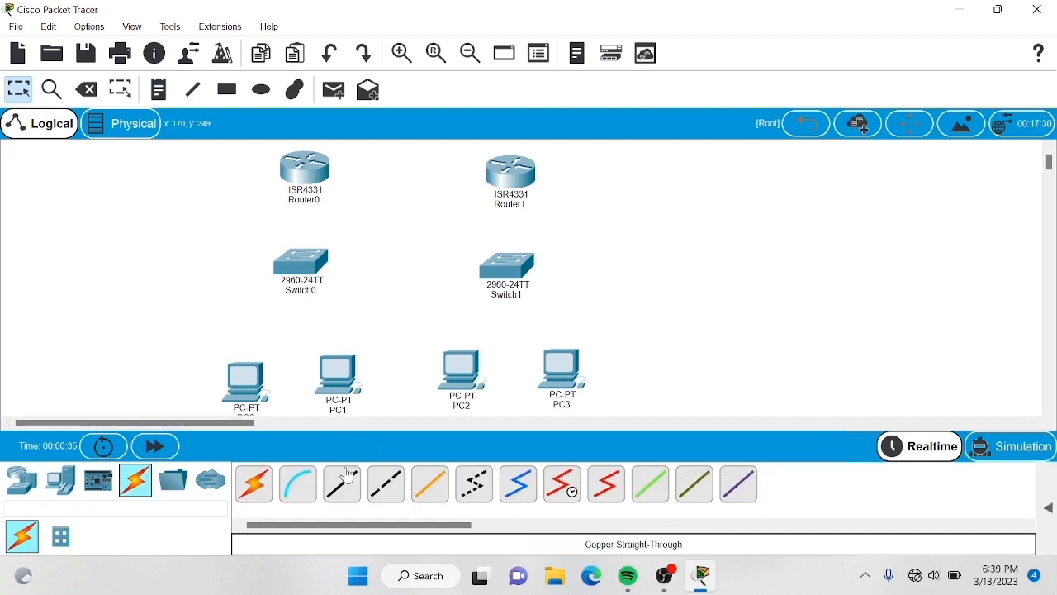
click(344, 492)
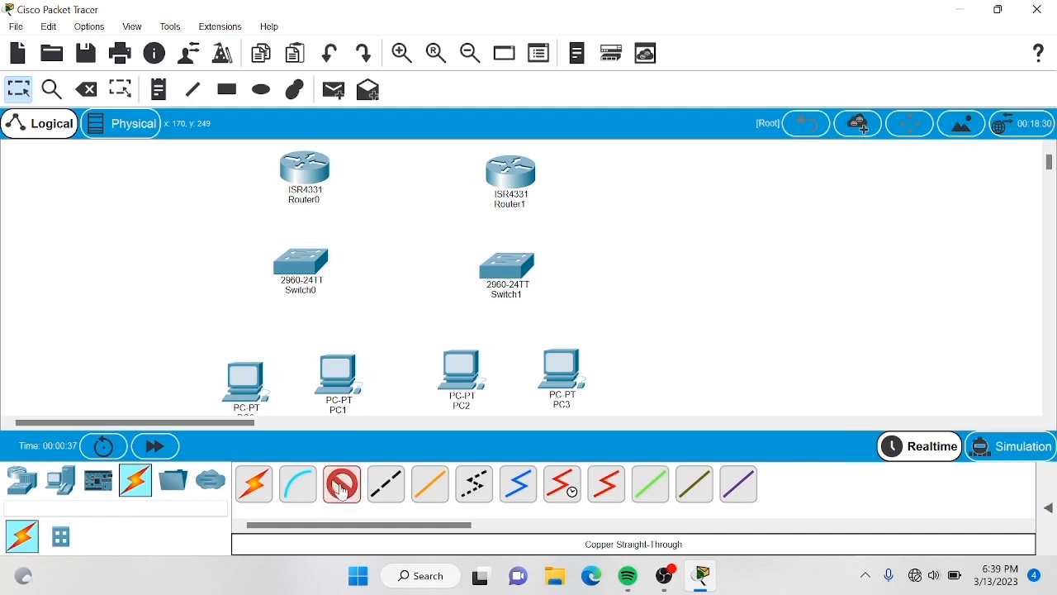
click(244, 380)
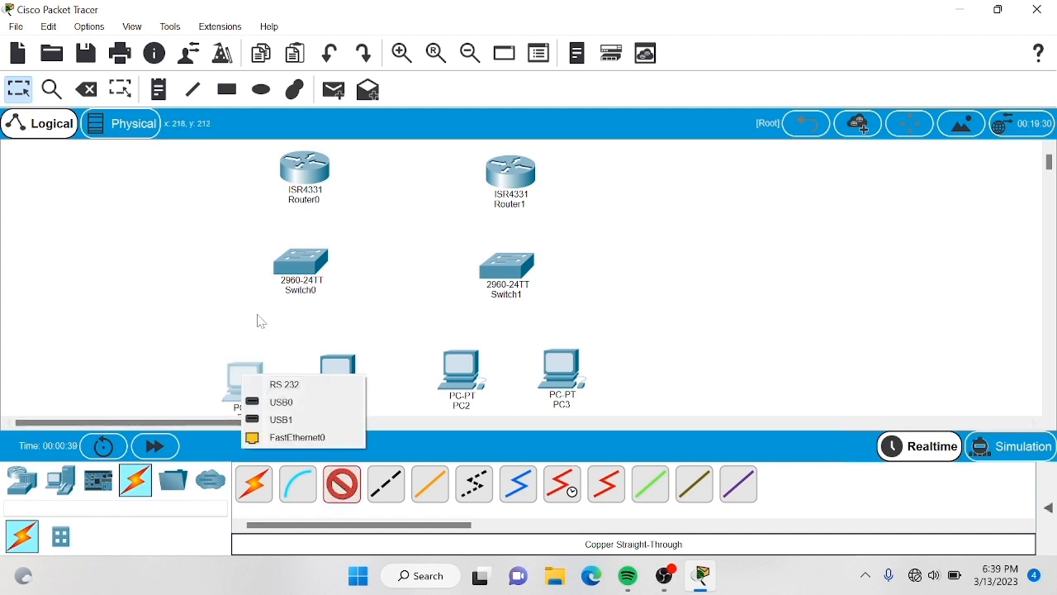
click(277, 438)
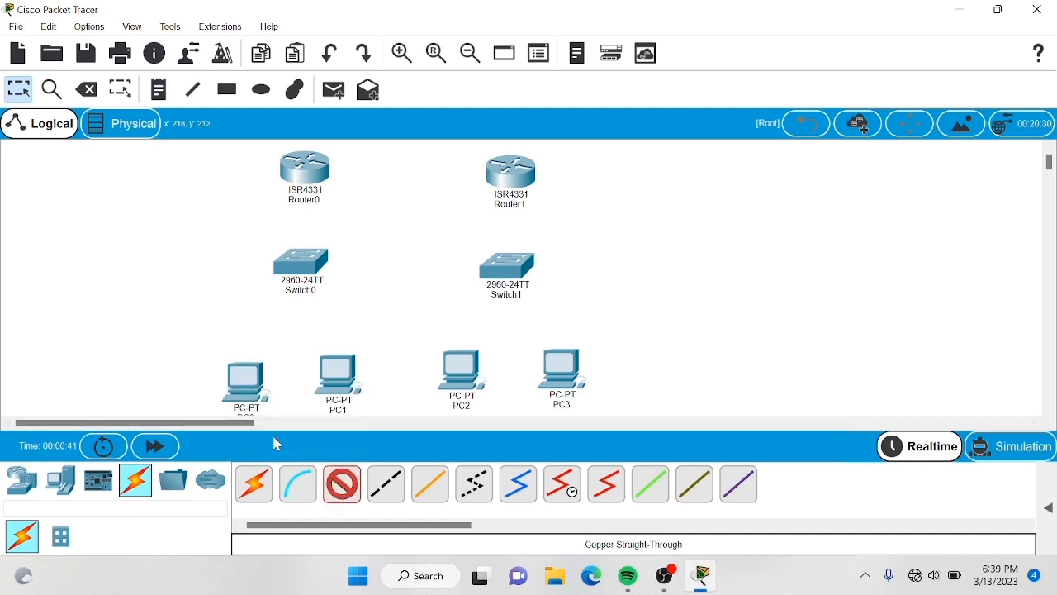
click(293, 263)
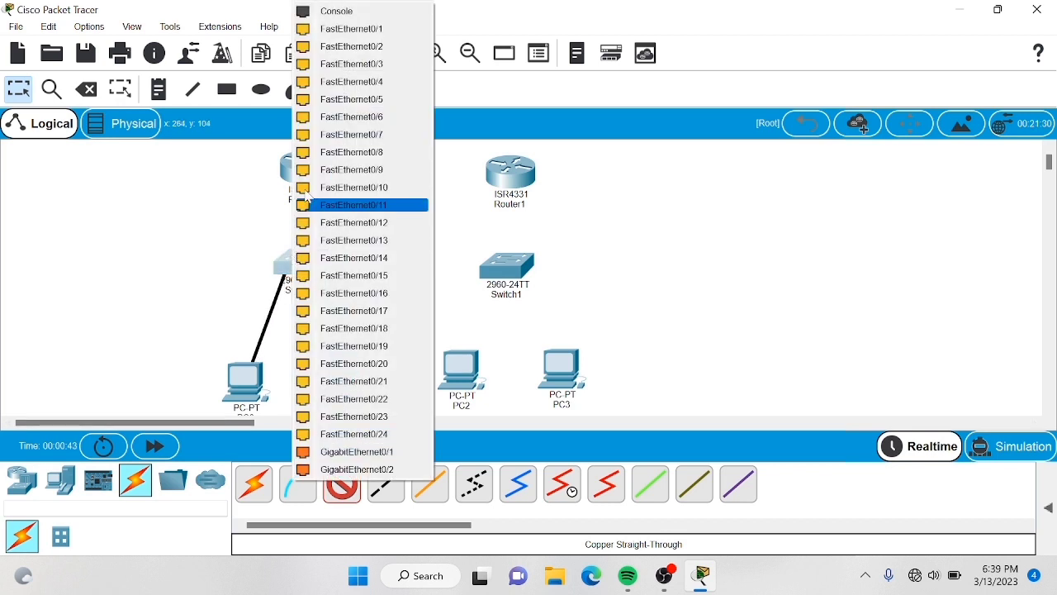
click(346, 30)
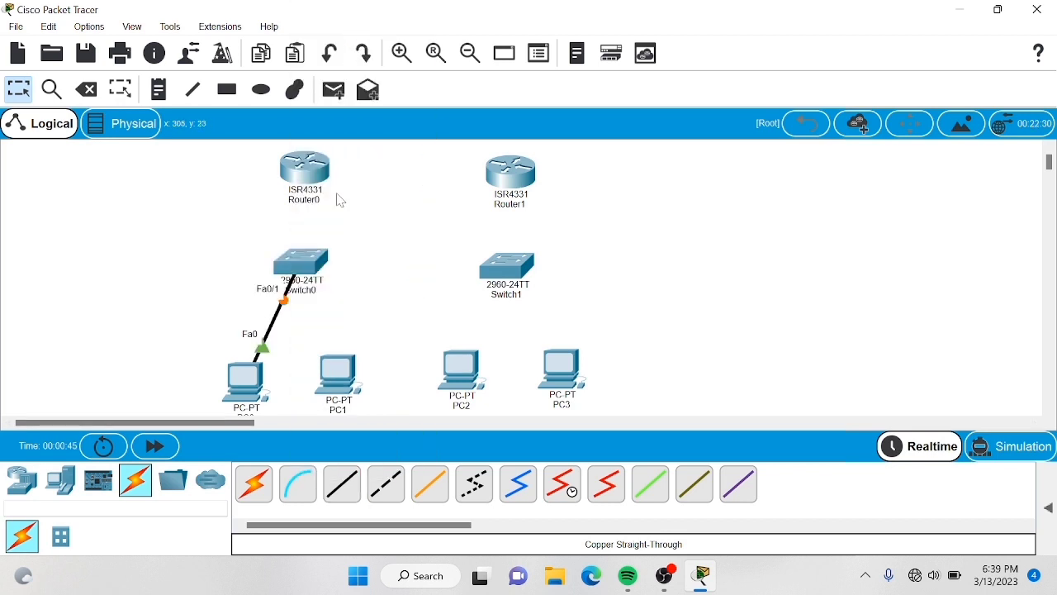
- Connect PC1's FastEthernet0 port to Switch0's FastEthernet0/2 port with a copper straight-through cable
click(342, 484)
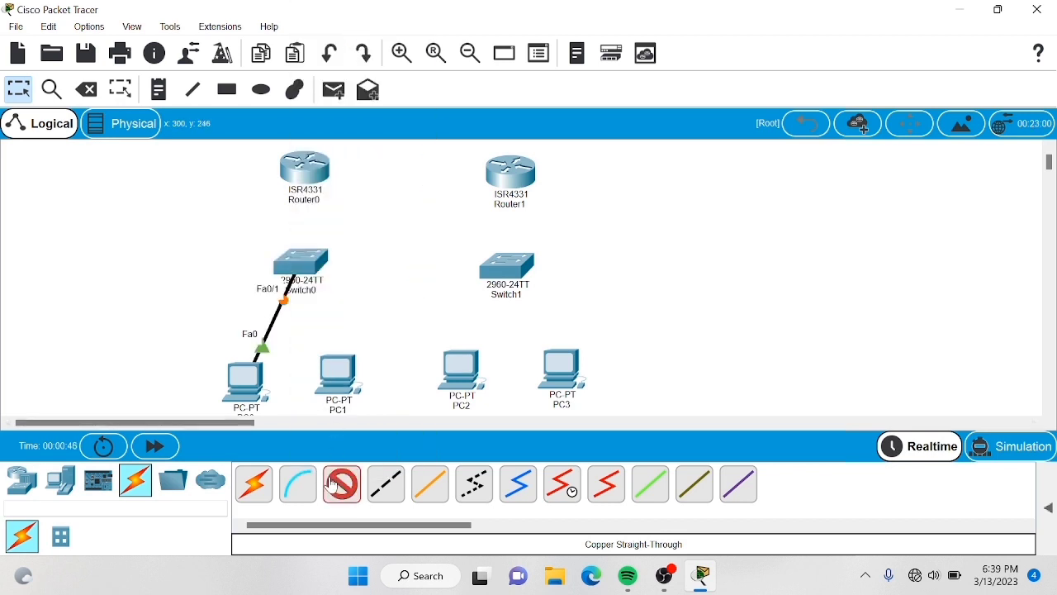
click(342, 372)
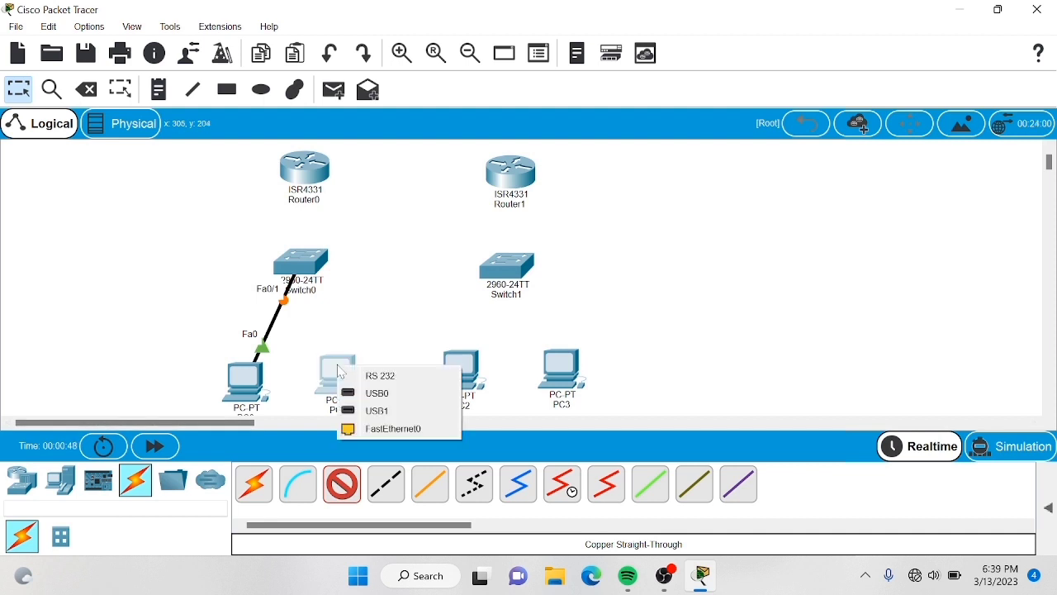
click(368, 429)
click(301, 264)
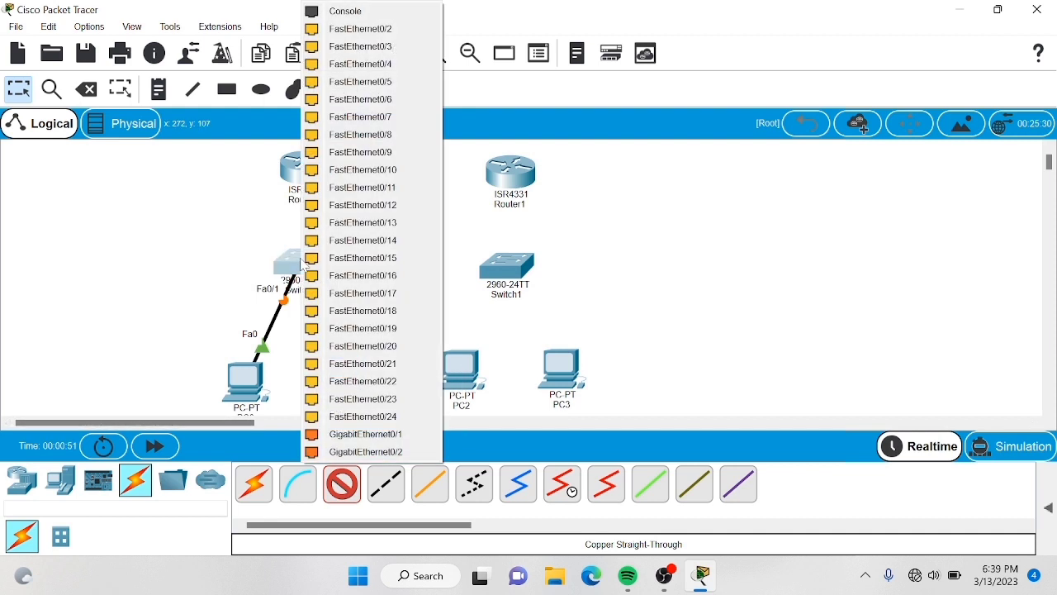
click(341, 29)
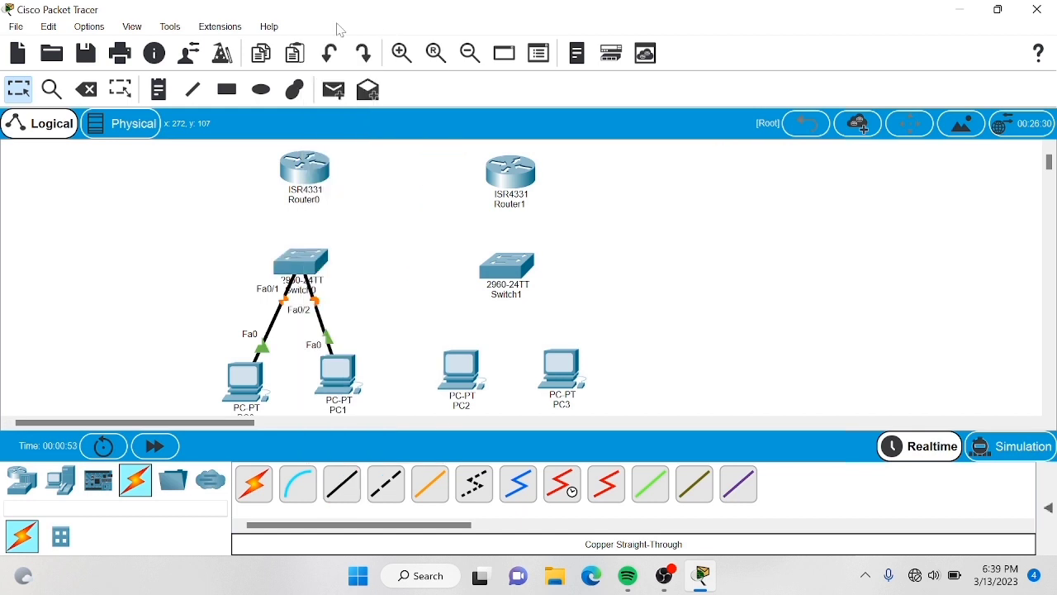
- Connect Switch0's FastEthernet0/3 port to Router0's GigabitEthernet0/0/0 port with a copper straight-through cable
click(345, 483)
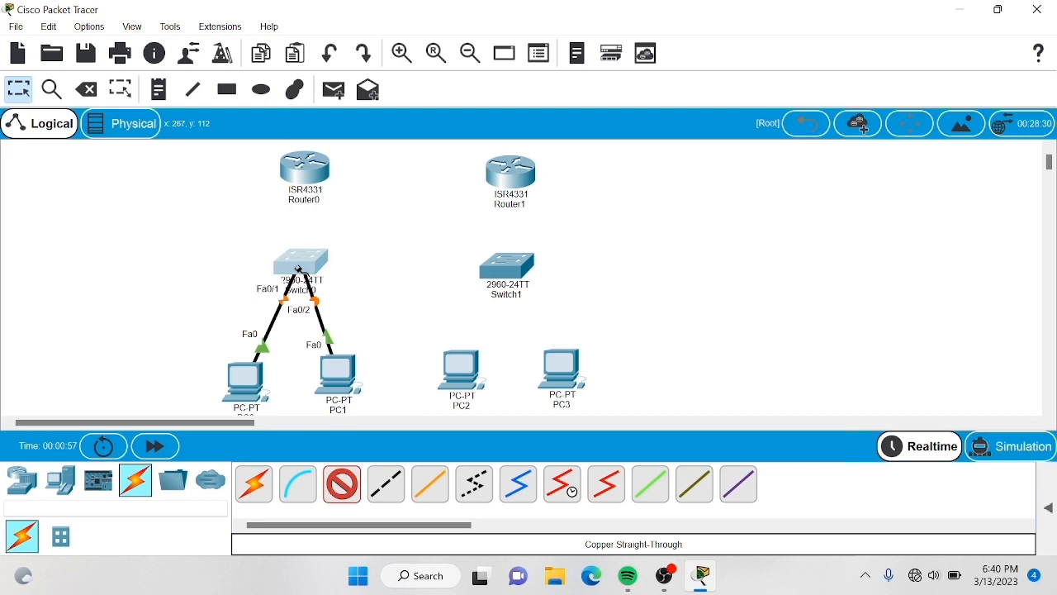
click(300, 271)
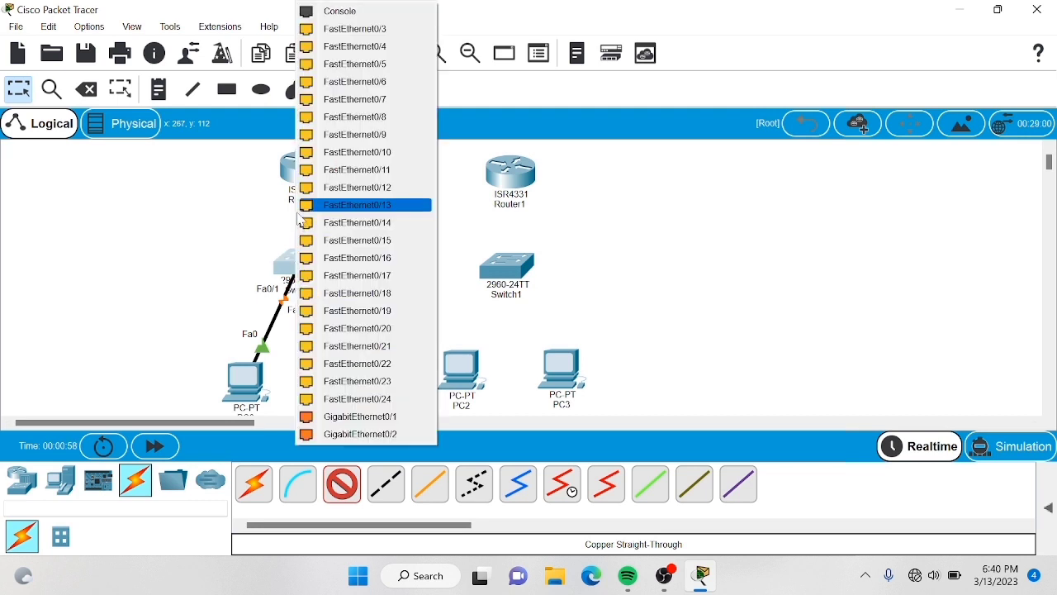
click(337, 37)
click(304, 170)
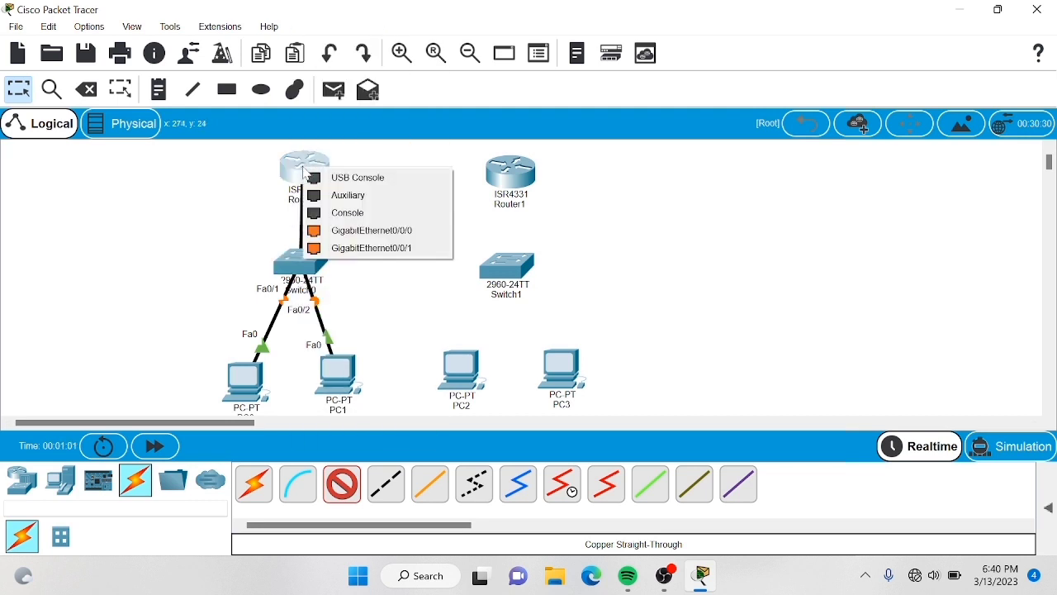
click(331, 235)
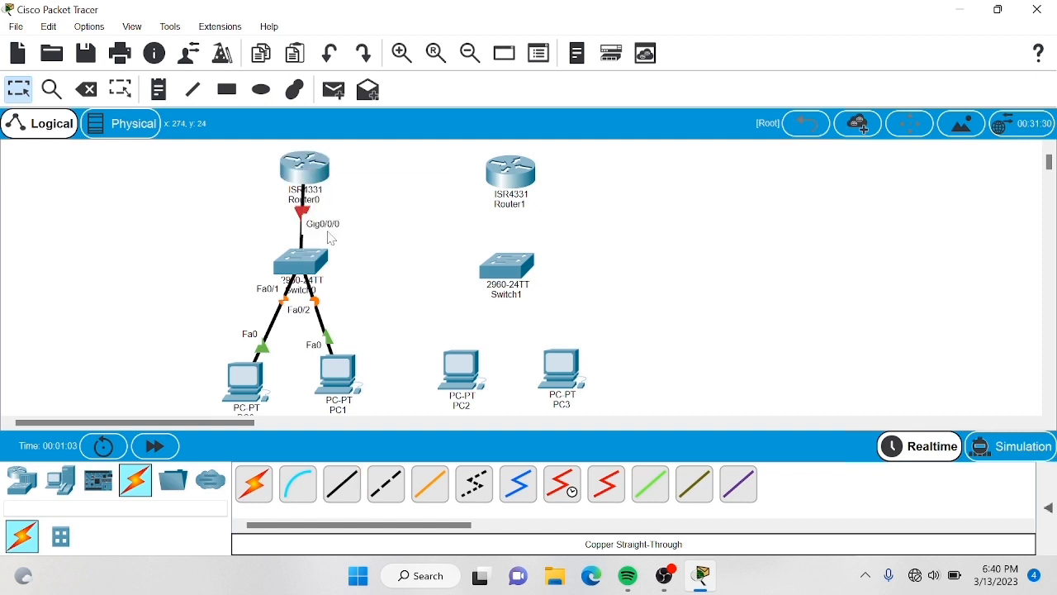
- Connect PC2's FastEthernet0 port to Switch1's FastEthernet0/1 port with a copper straight-through cable
click(345, 491)
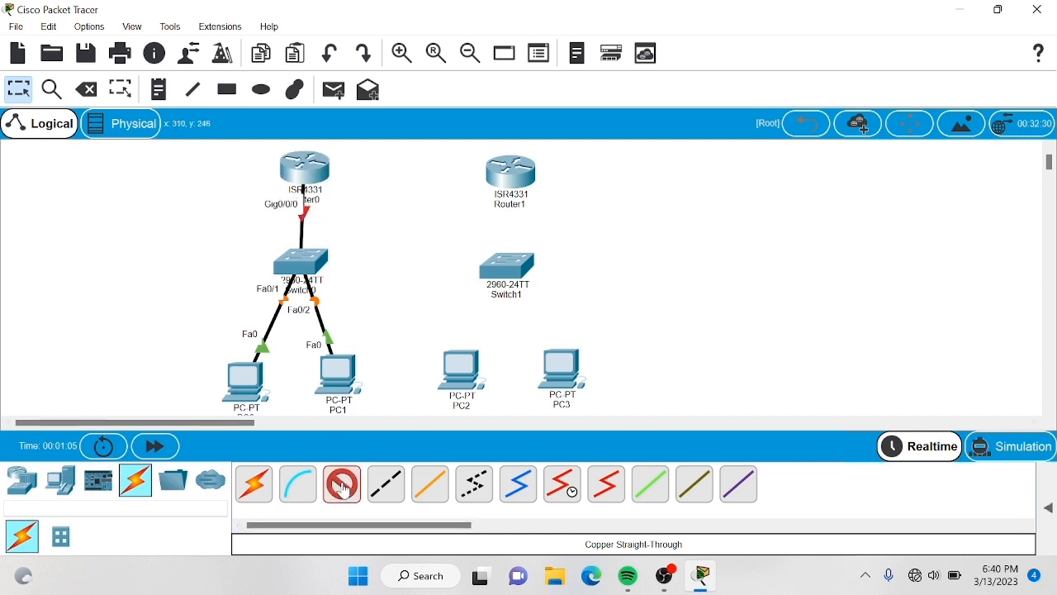
click(460, 374)
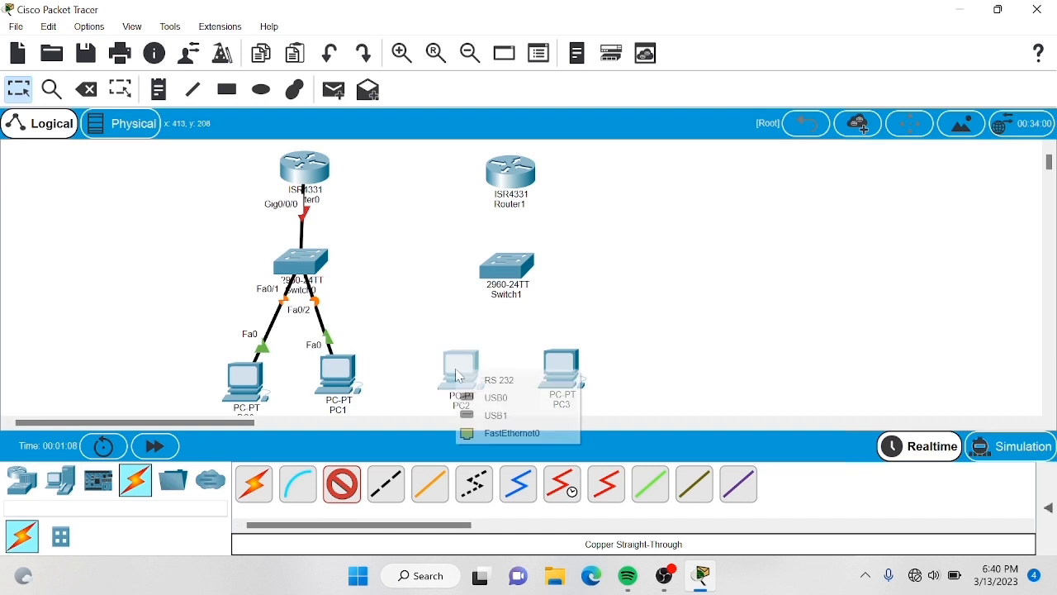
click(500, 432)
click(498, 270)
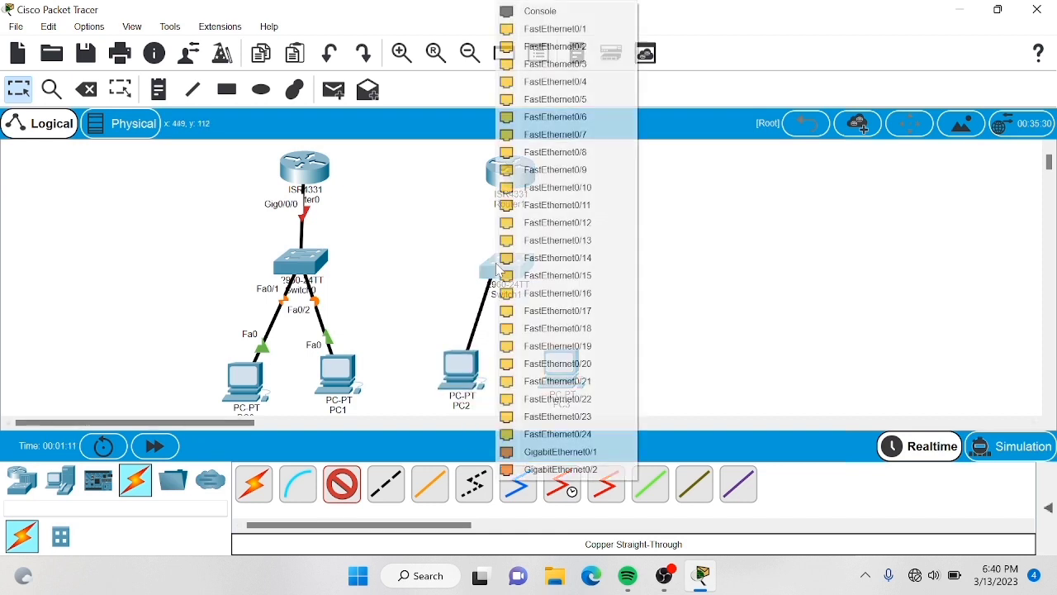
click(534, 32)
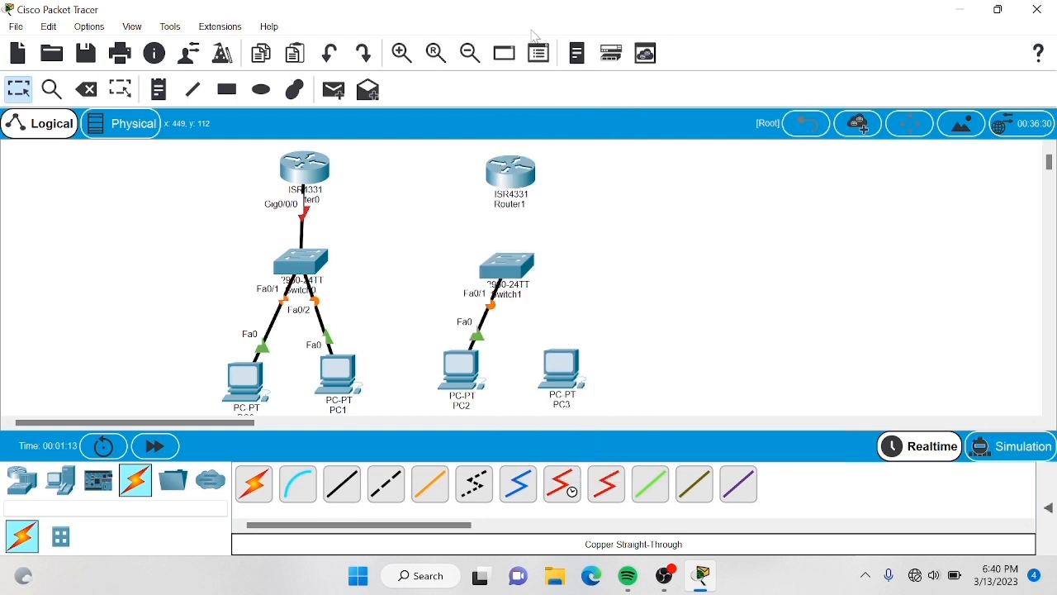
- Connect PC3's FastEthernet0 port to Switch1's FastEthernet0/2 port with a copper straight-through cable
click(570, 365)
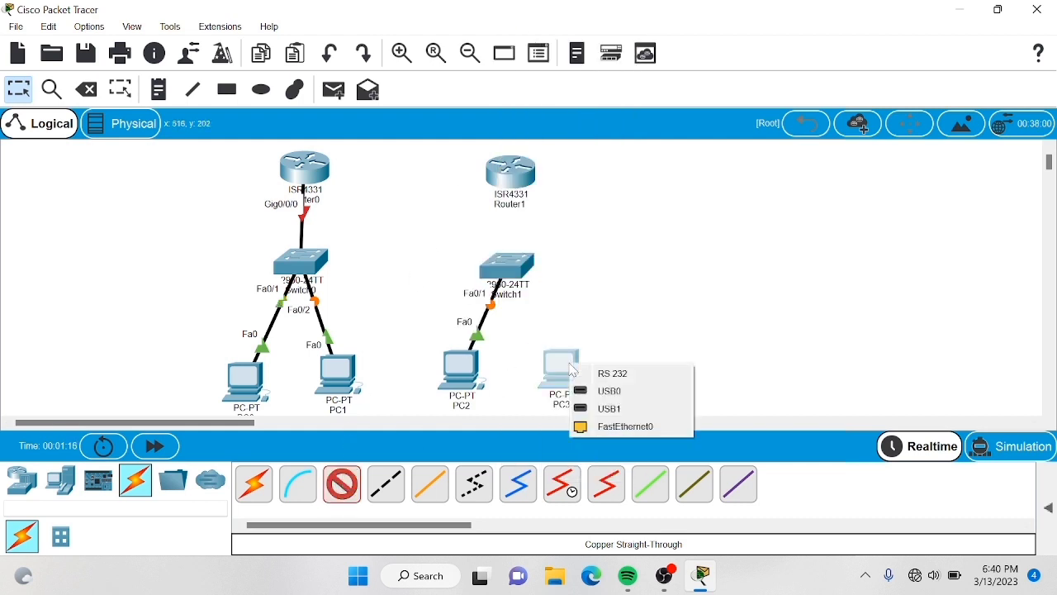
click(598, 426)
click(510, 269)
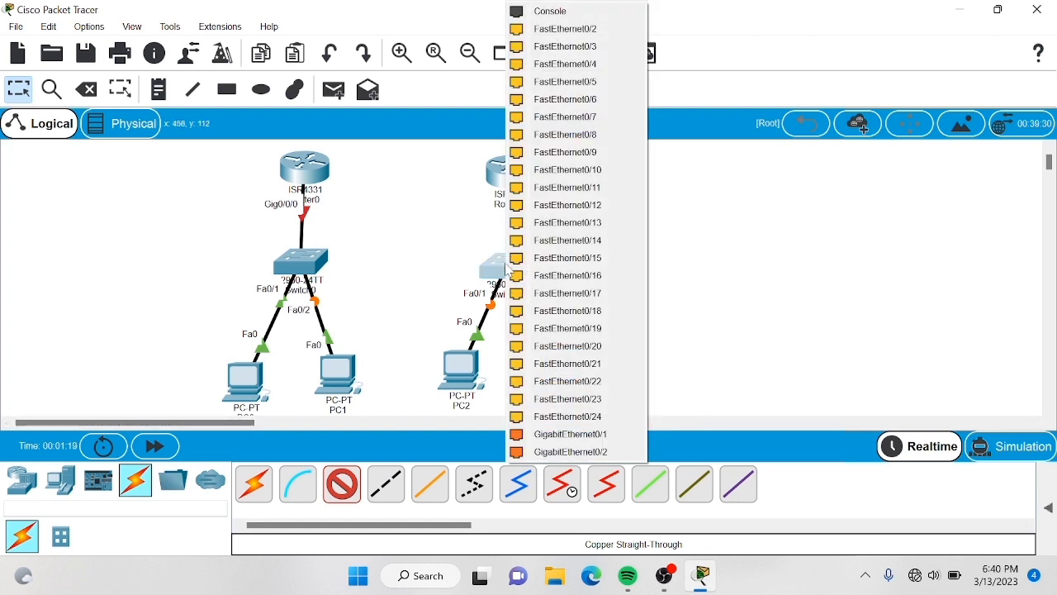
click(529, 31)
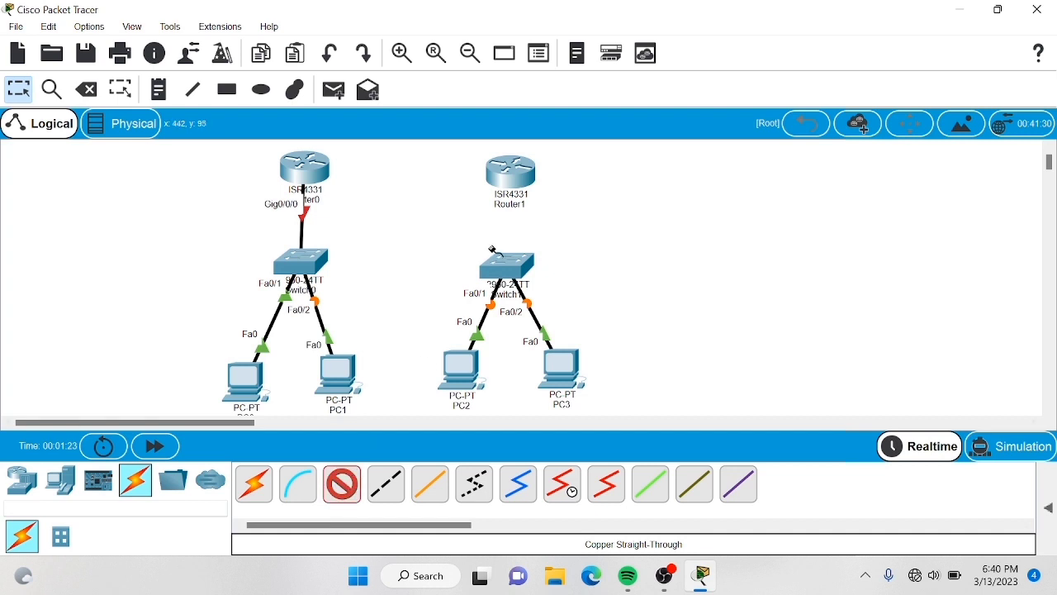
- Connect Switch1's FastEthernet0/3 port to Router1's GigabitEthernet0/0/0 port with a copper straight-through cable
click(506, 266)
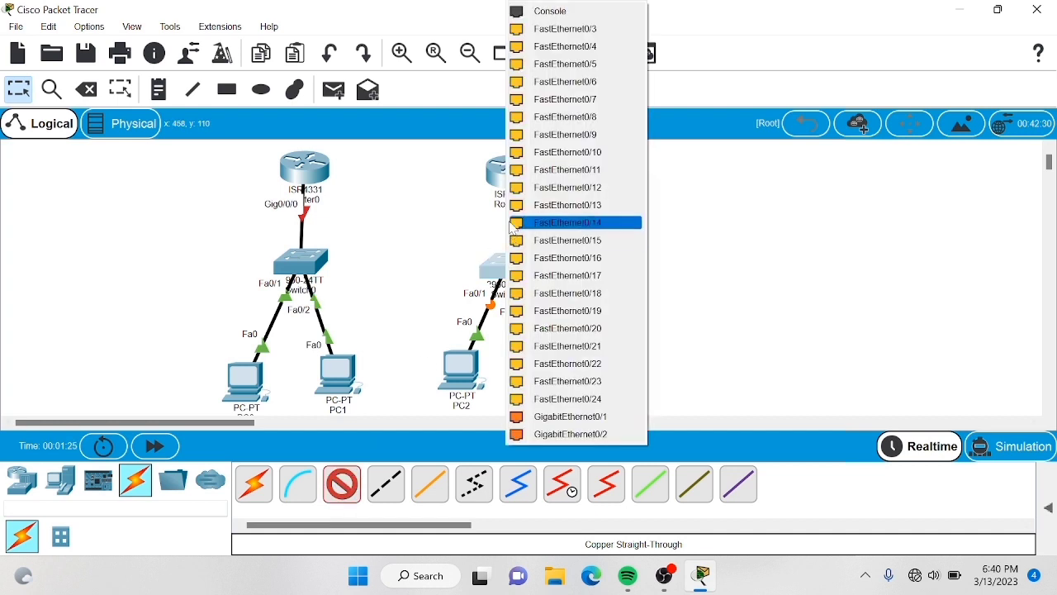
click(560, 31)
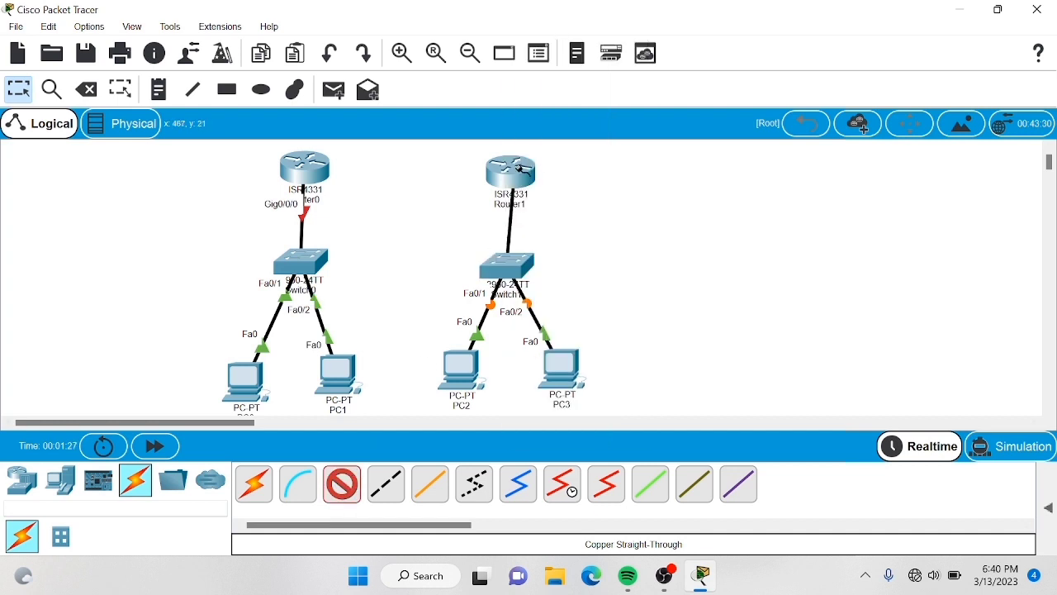
click(512, 169)
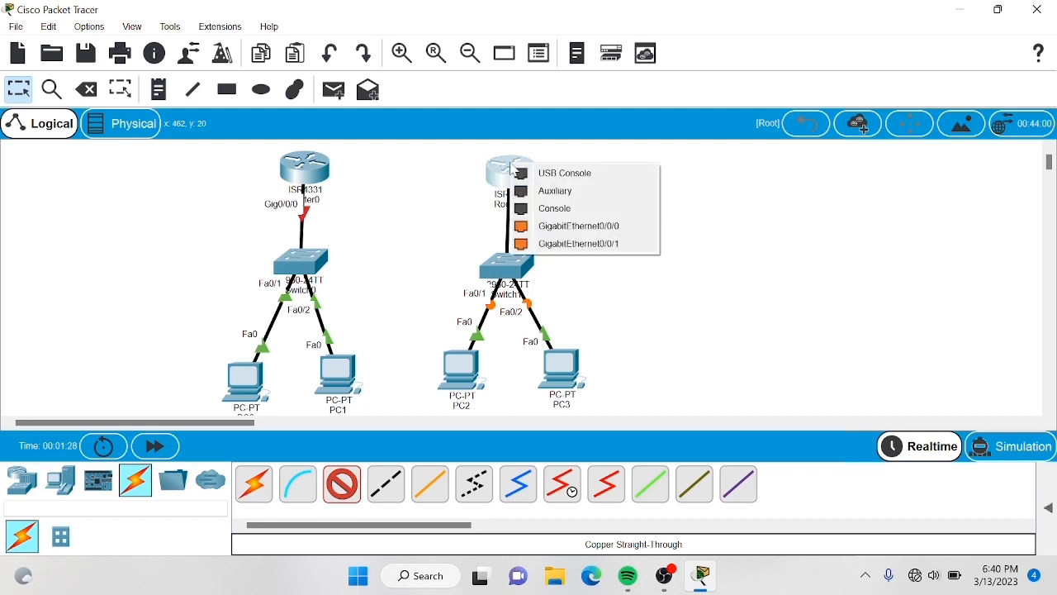
click(546, 225)
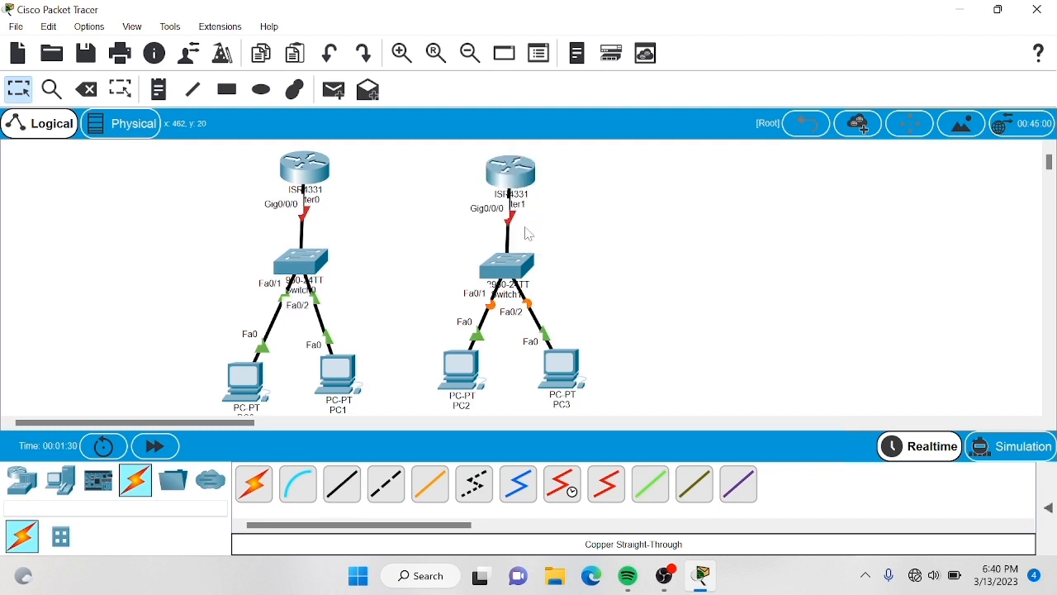
- Connect Router0's GigabitEthernet0/0/1 port to Router1's GigabitEthernet0/0/1 port with a copper cross-over cable
click(382, 485)
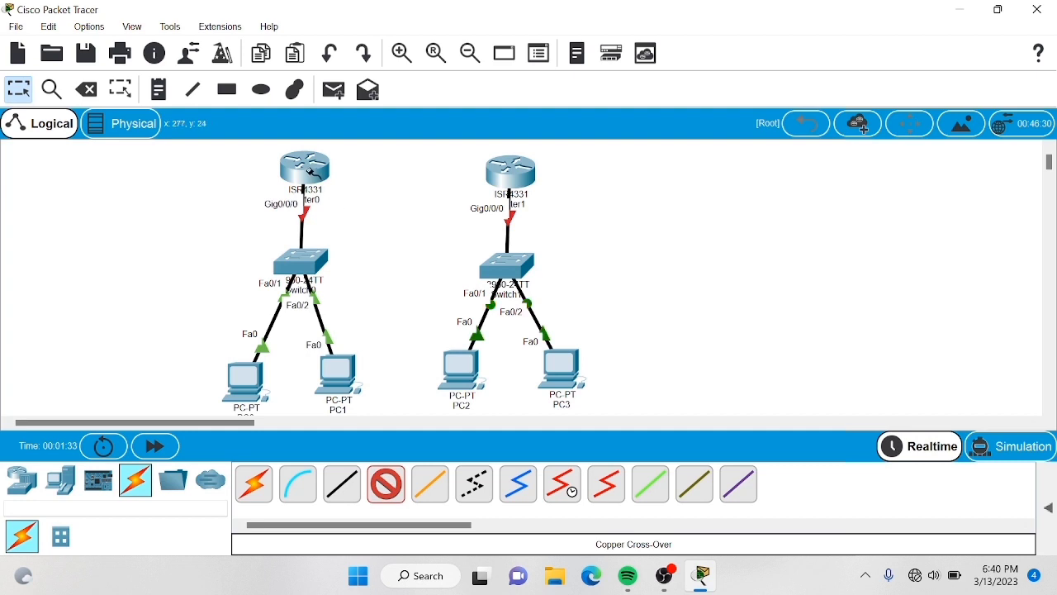
click(312, 174)
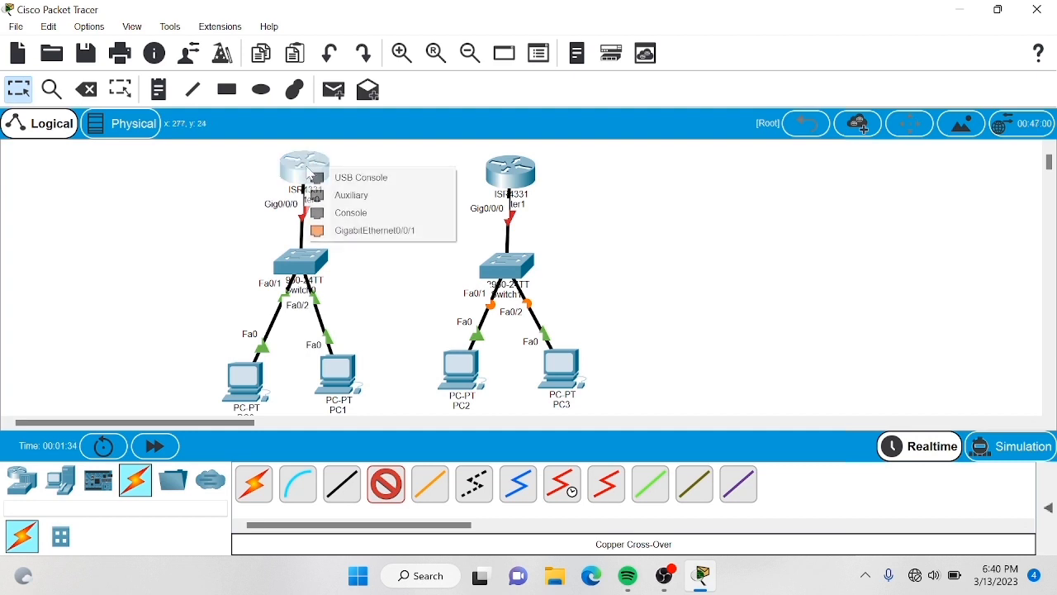
click(401, 232)
click(508, 171)
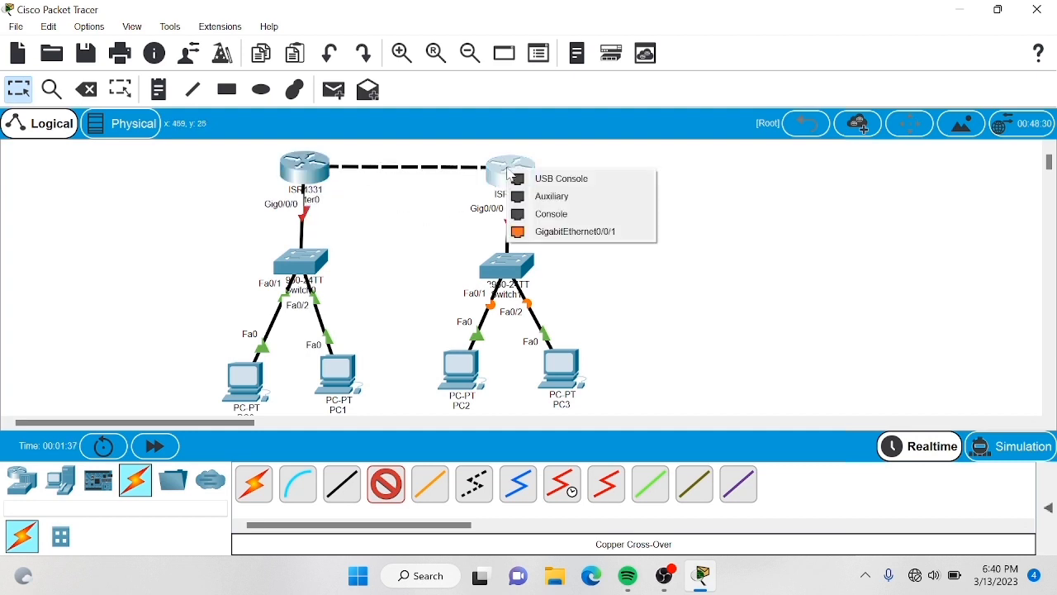
click(534, 232)
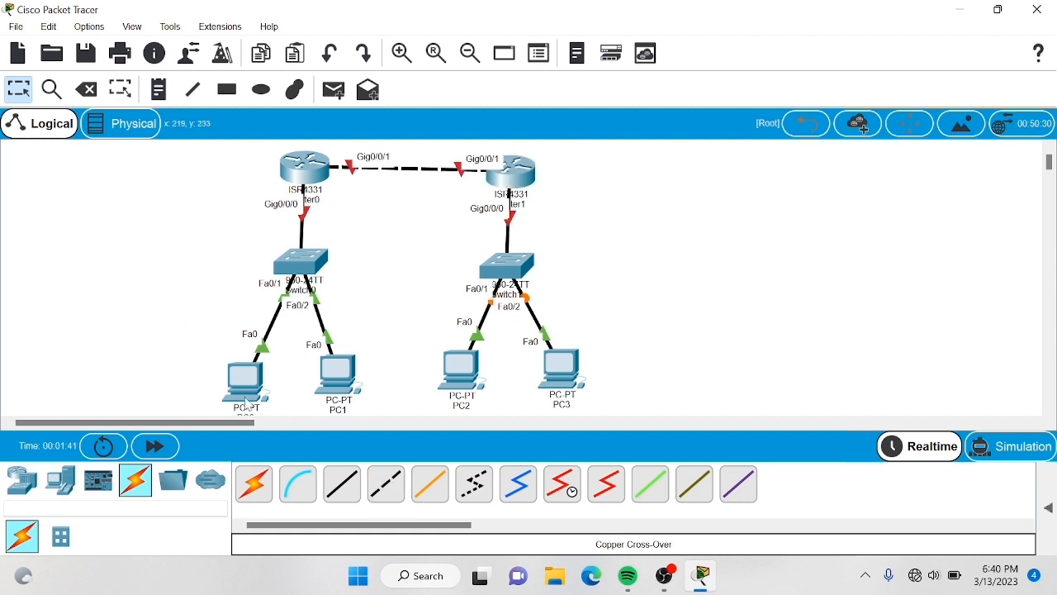
- Configure PC0 with static IP address 192.168.1.2, subnet mask 255.255.255.0 and default gateway 192.168.1.1
click(251, 387)
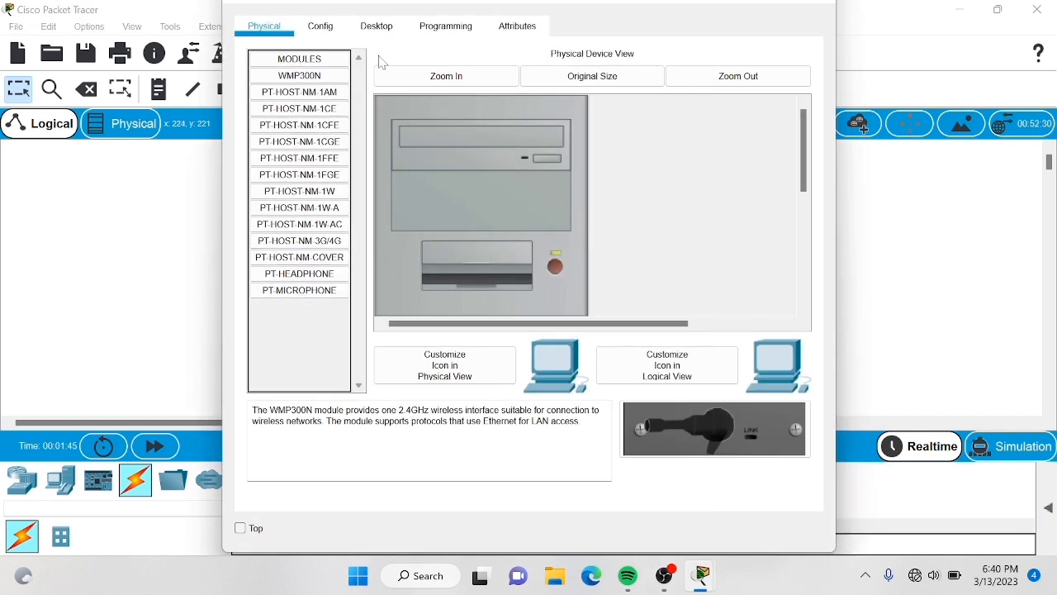
click(377, 27)
click(332, 109)
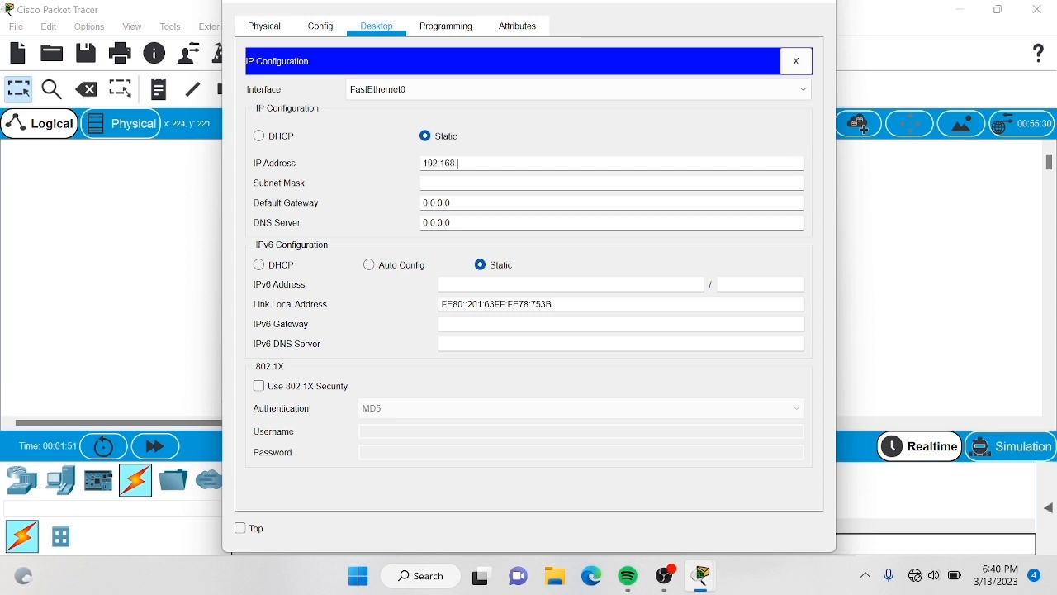
click(467, 182)
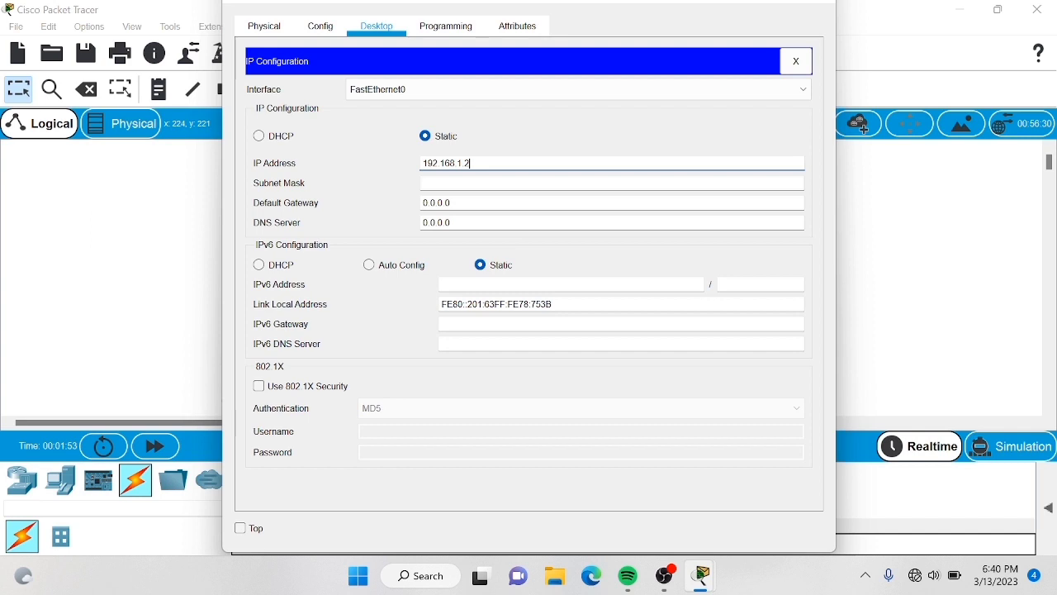
click(460, 203)
key(ctrl+a)
key(BackSpace)
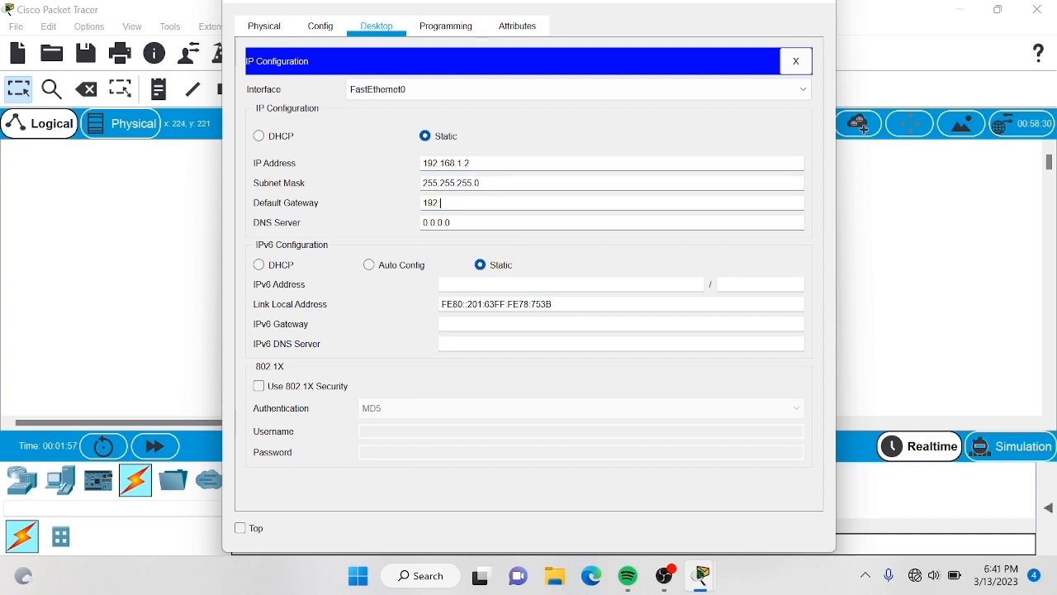
text(192.168.1.1)
click(797, 15)
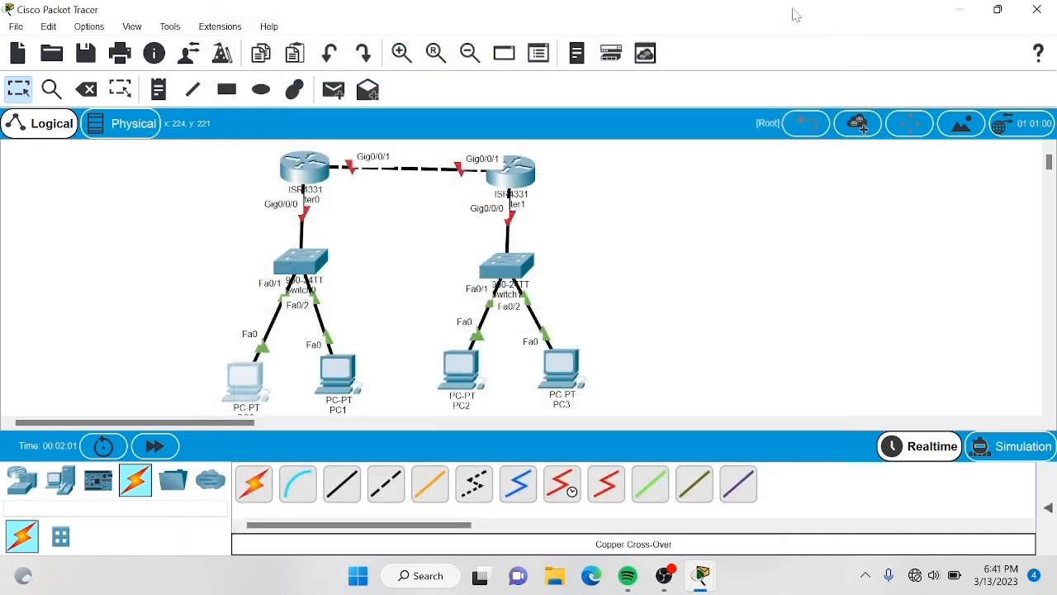
- Configure PC1 with static IP address 192.168.1.3 and subnet mask 255.255.255.0, and fill in its default gateway
click(351, 368)
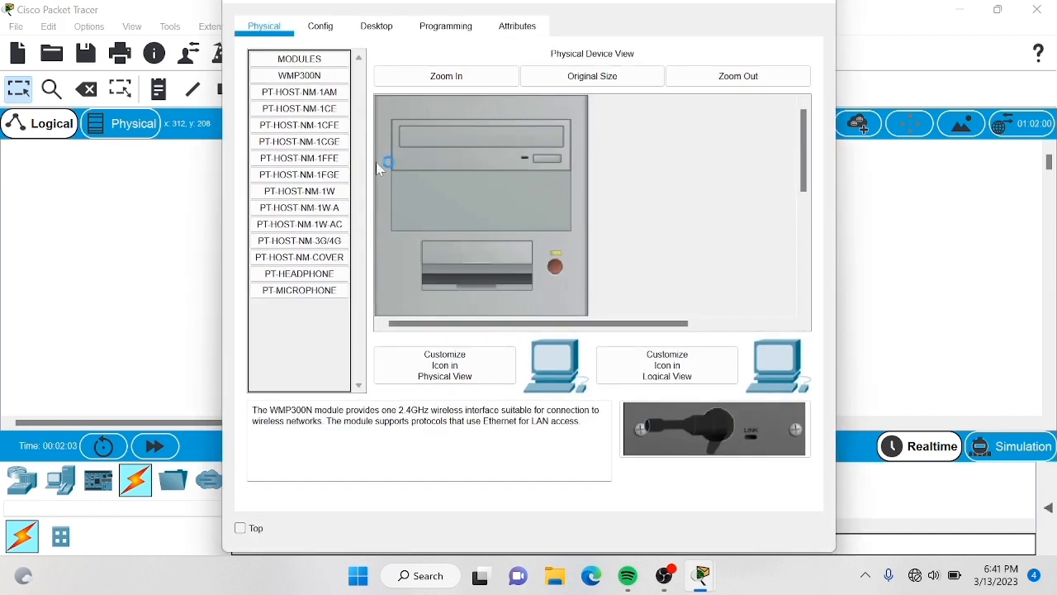
click(378, 30)
click(332, 104)
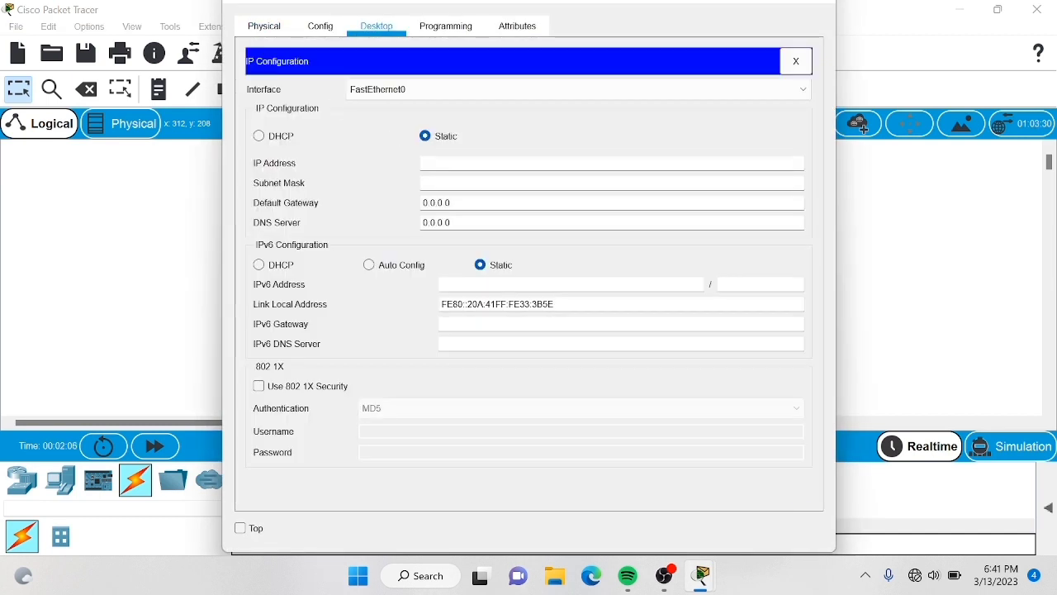
text(19)
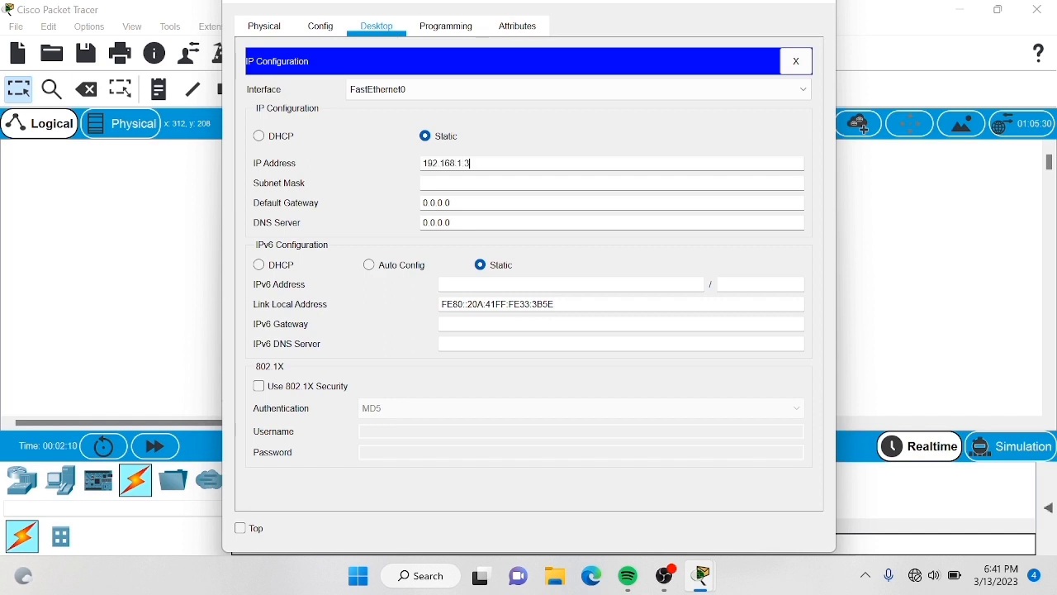
text(2.168.1.3)
key(Tab)
key(Tab)
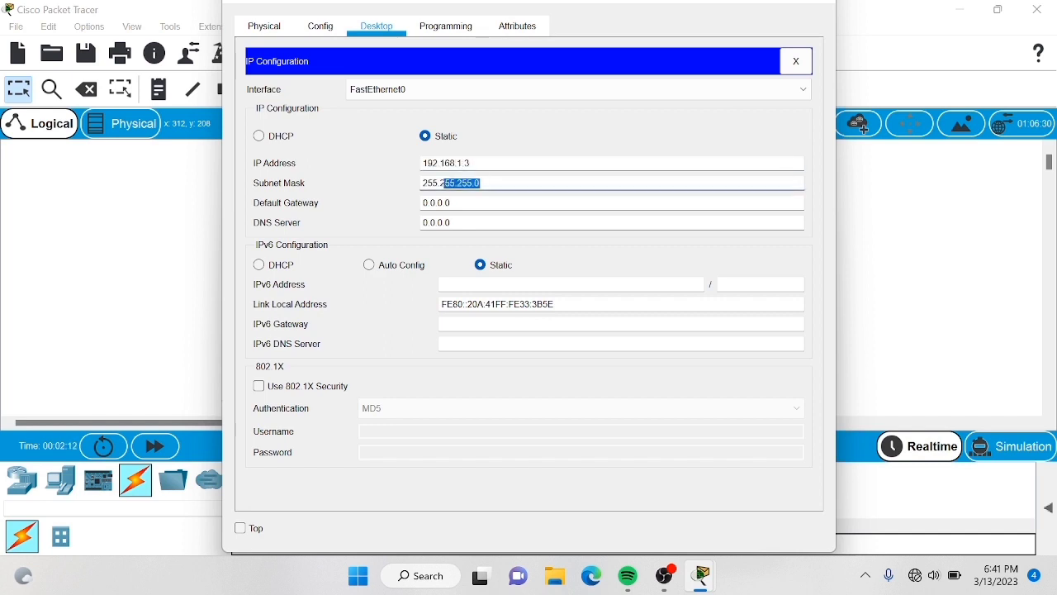
key(ctrl+a)
key(BackSpace)
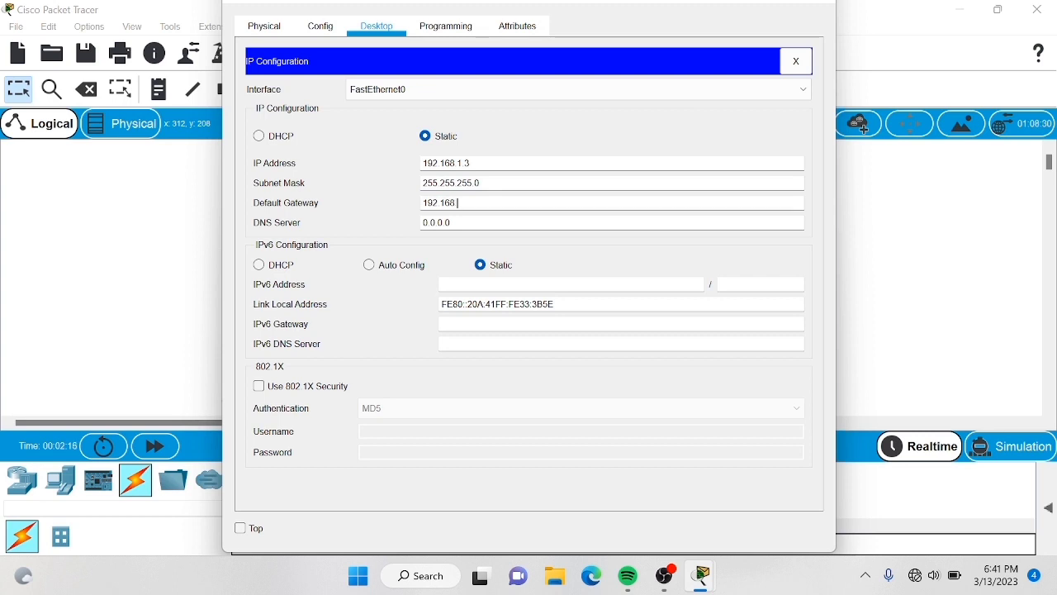
click(818, 7)
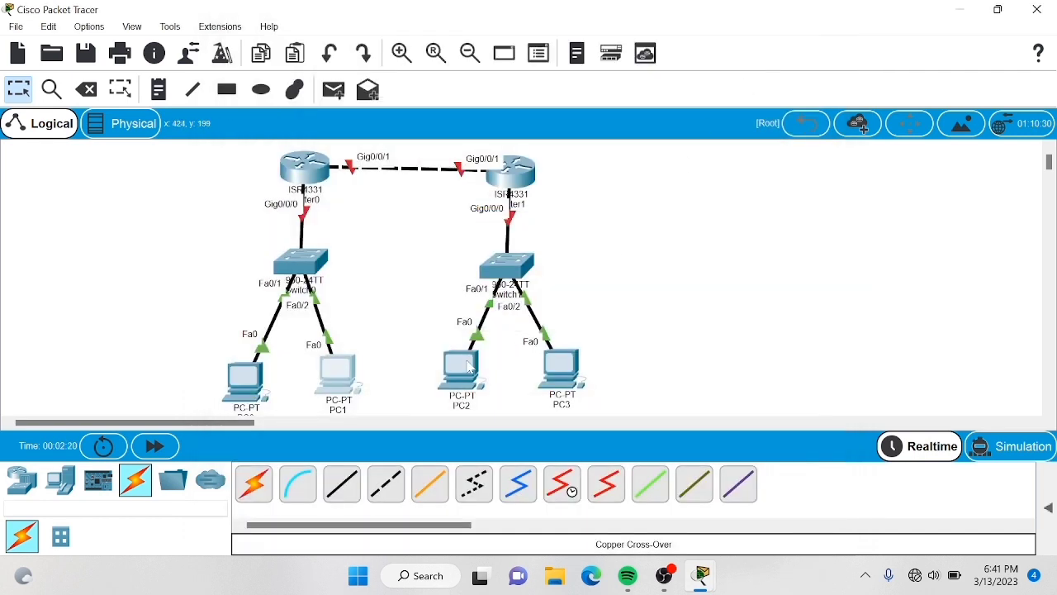
- Configure PC2 with static IP address 192.168.2.2, subnet mask 255.255.255.0 and default gateway 192.168.2.1
click(461, 366)
click(378, 30)
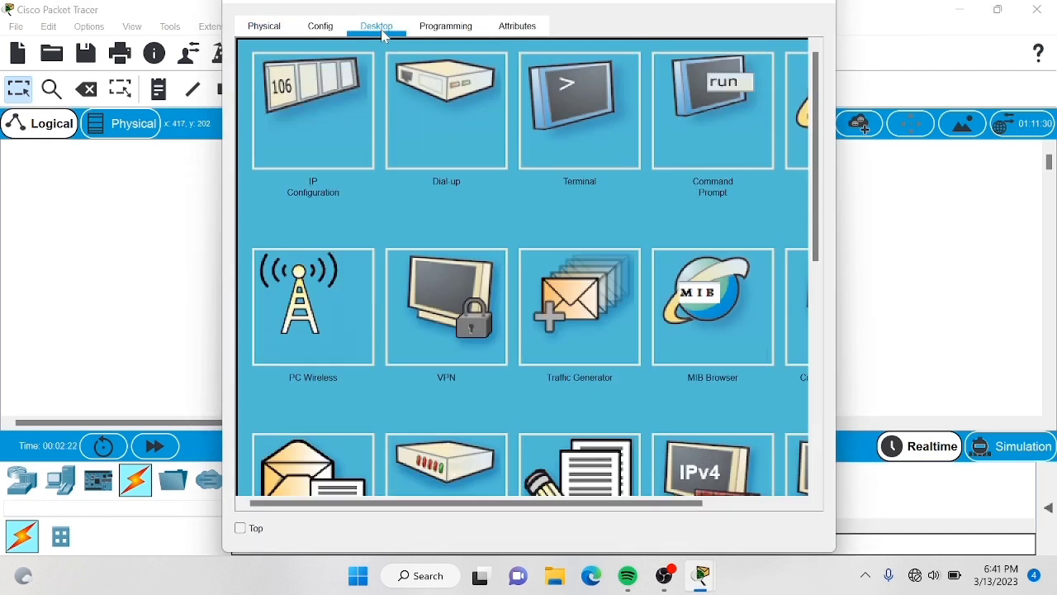
click(344, 100)
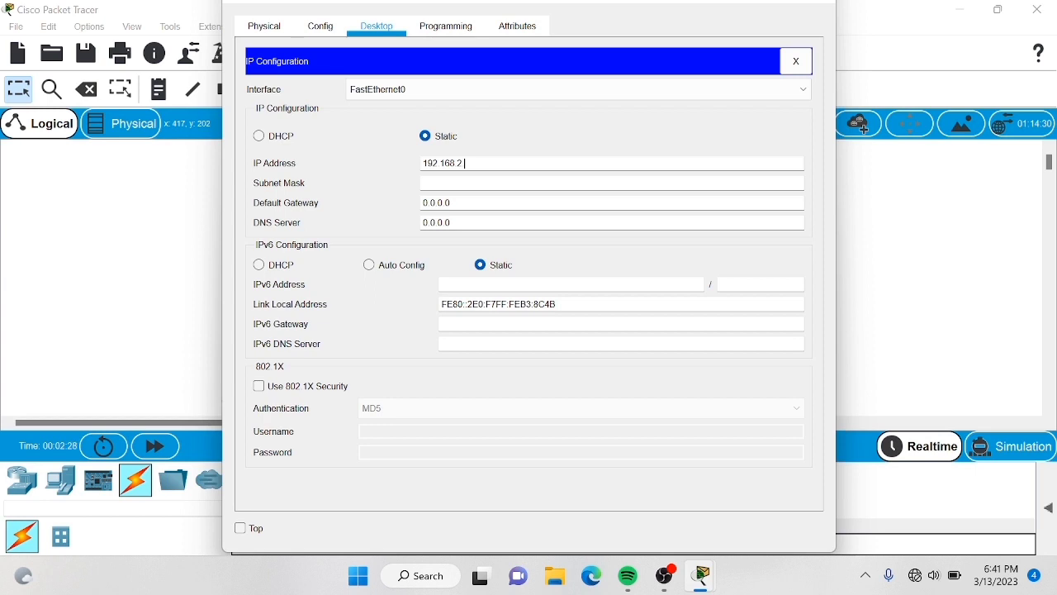
click(611, 182)
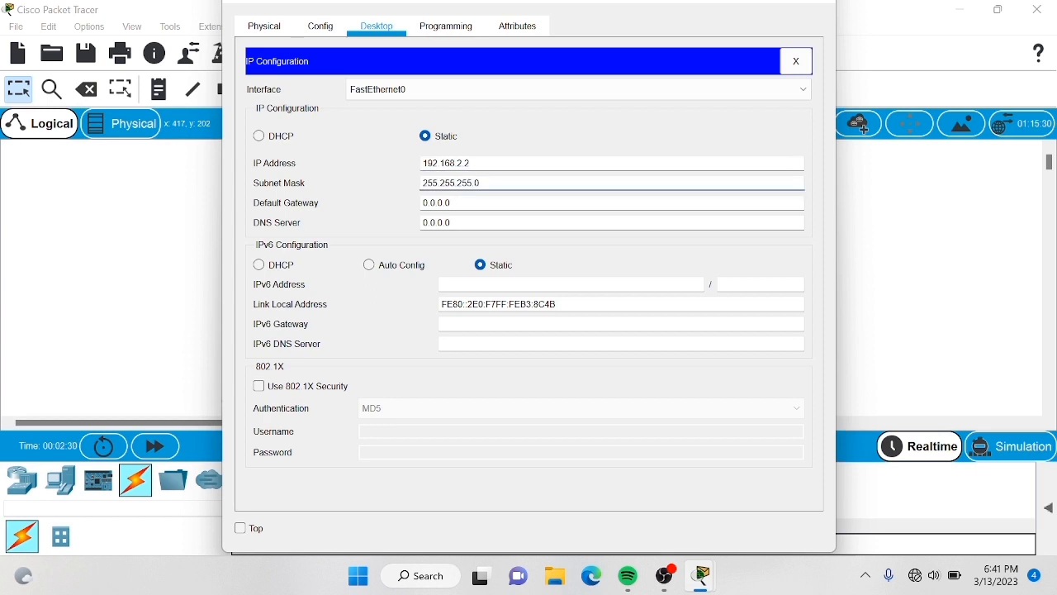
key(Tab)
text(1)
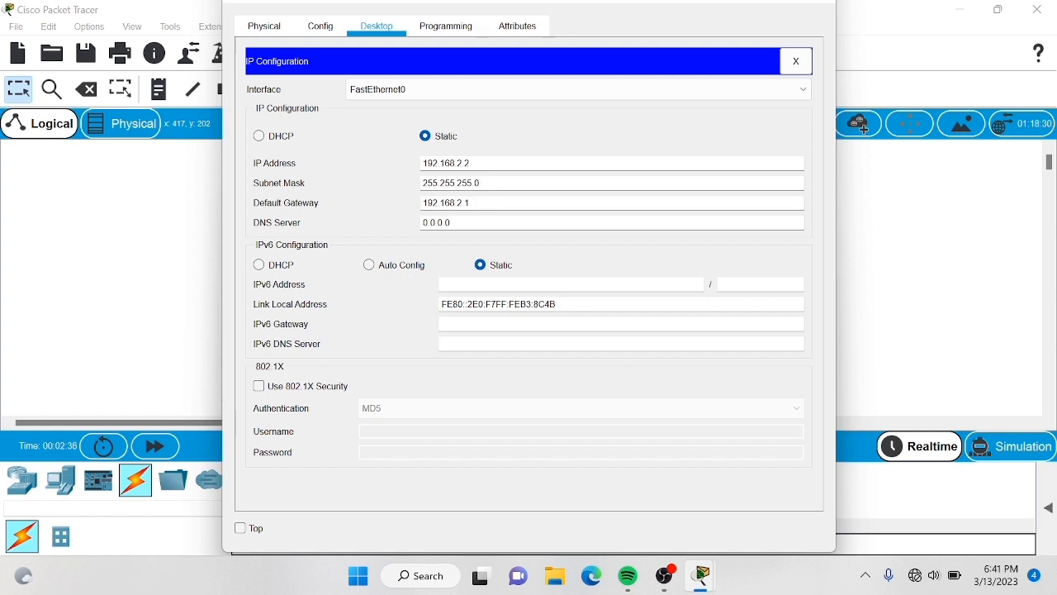
click(806, 8)
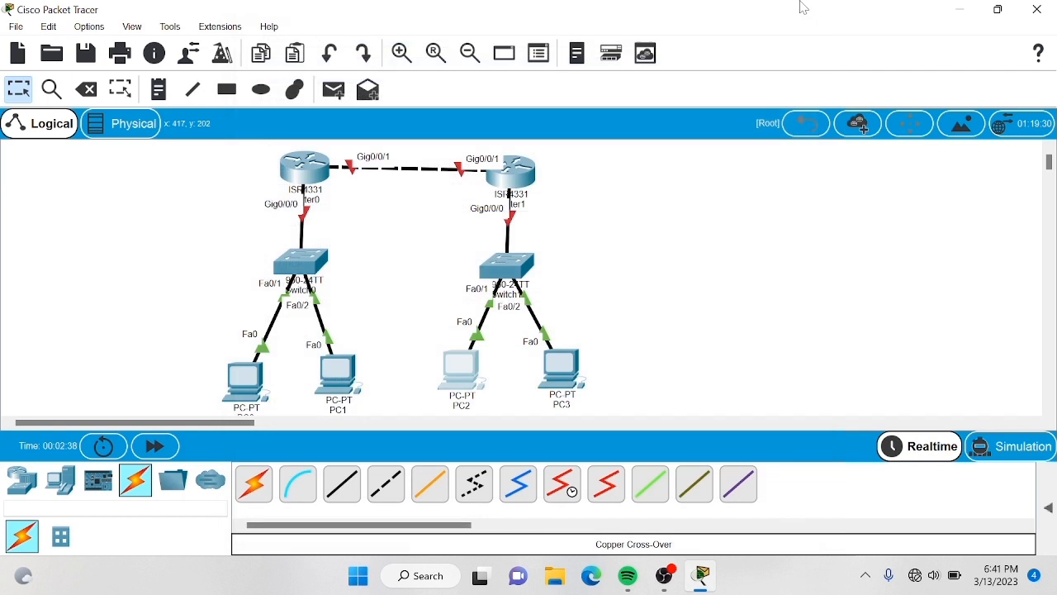
- Configure PC3 with static IP address 192.168.2.3, subnet mask 255.255.255.0 and a default gateway in the 192.168.2 network
click(578, 381)
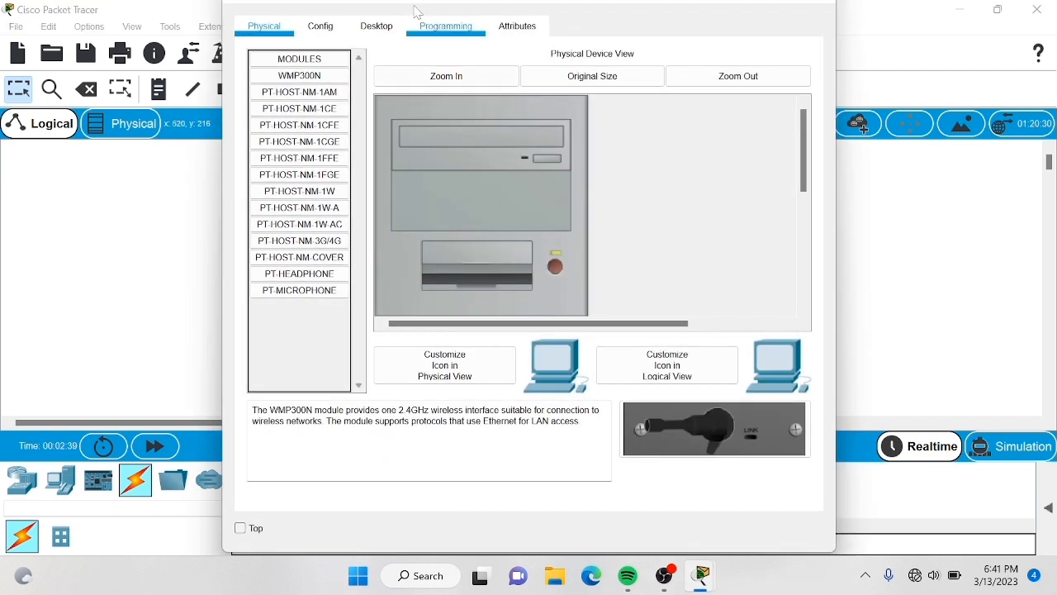
click(372, 28)
click(343, 85)
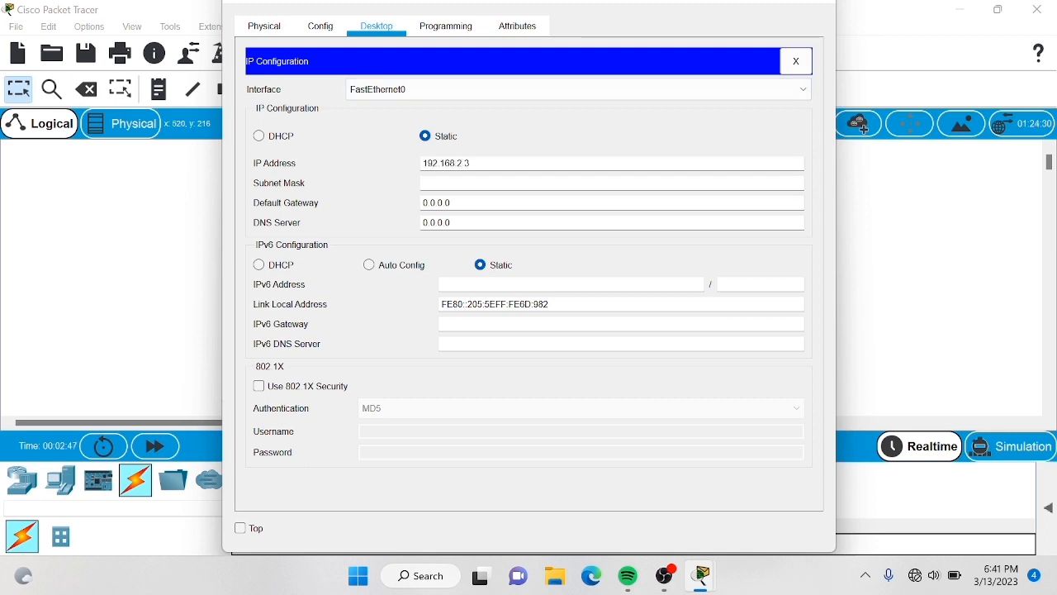
drag(442, 183, 481, 185)
click(462, 202)
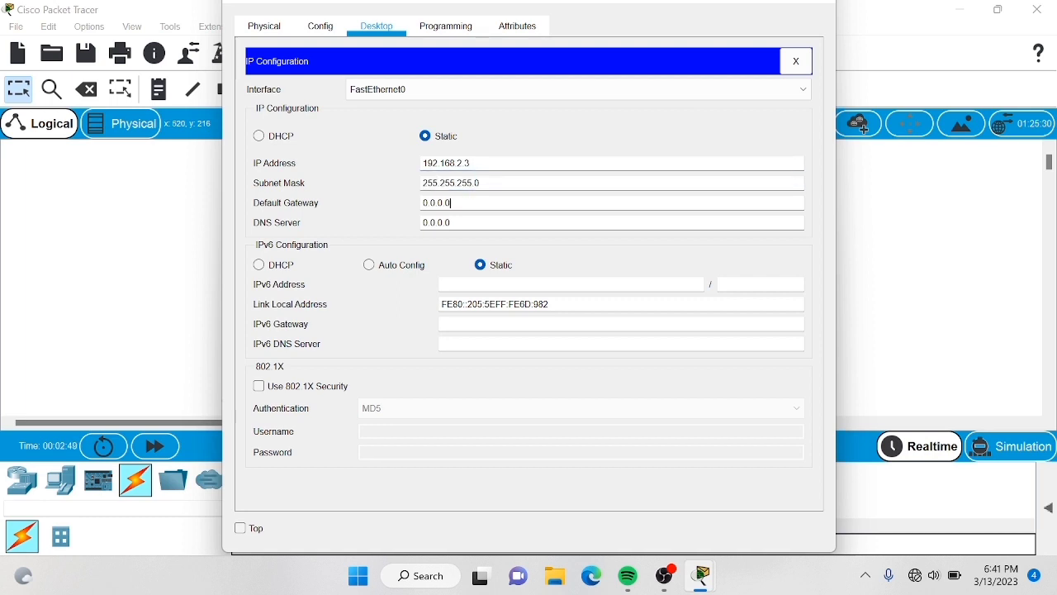
key(ctrl+a)
key(BackSpace)
text(192.168.2)
click(831, 9)
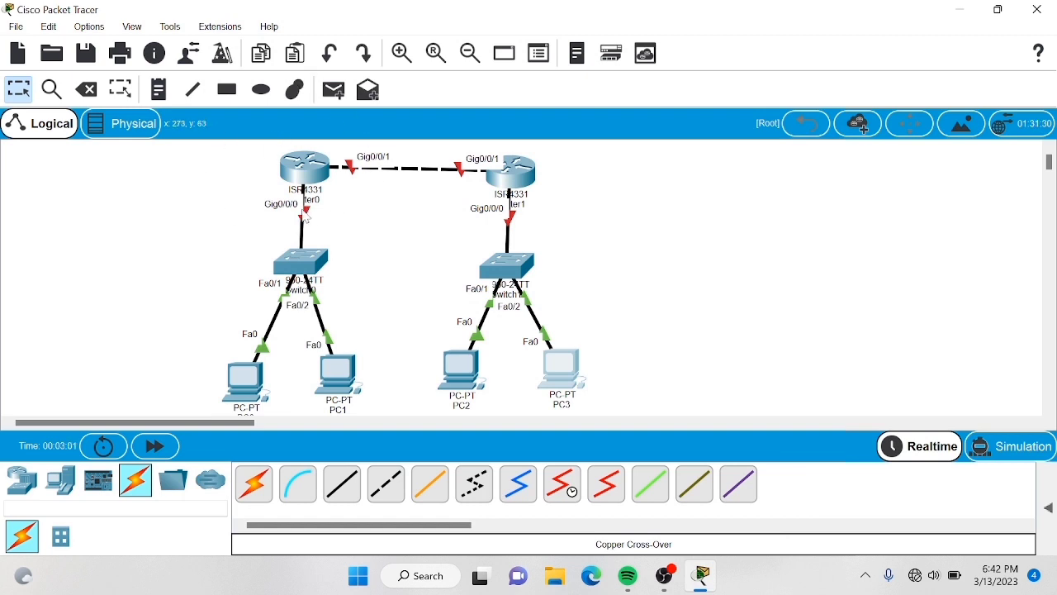
- Open Router0's command line, decline the initial configuration dialog and enter global configuration mode with en and conf t
click(306, 178)
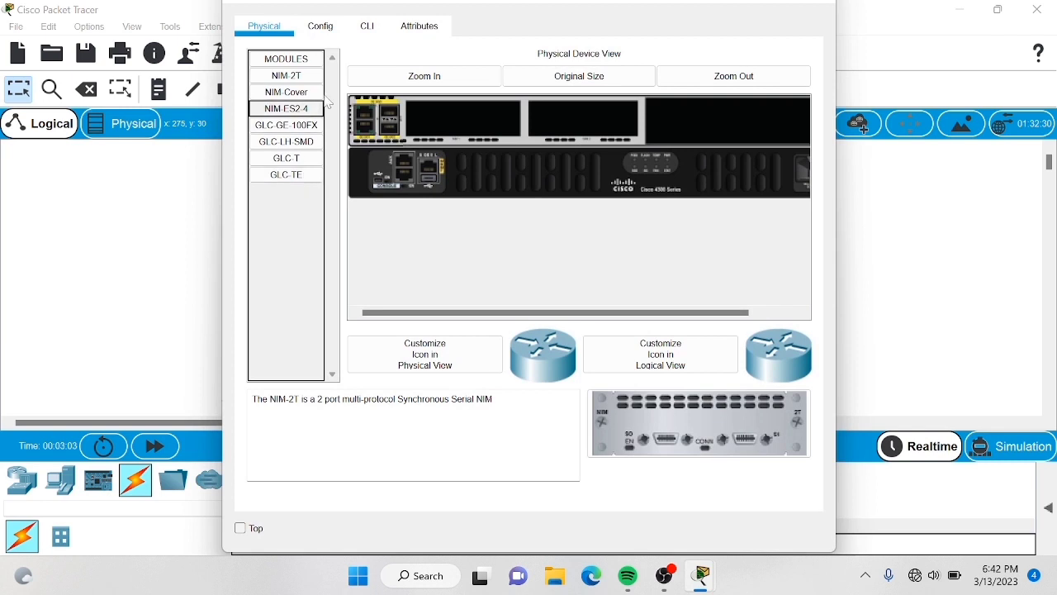
click(368, 27)
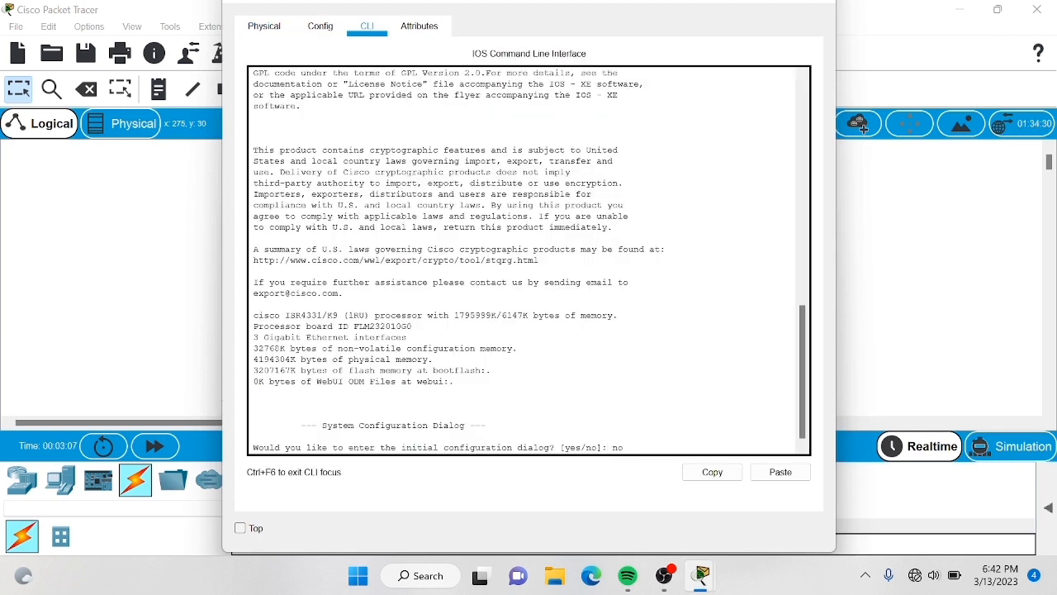
key(Return)
key(Return)
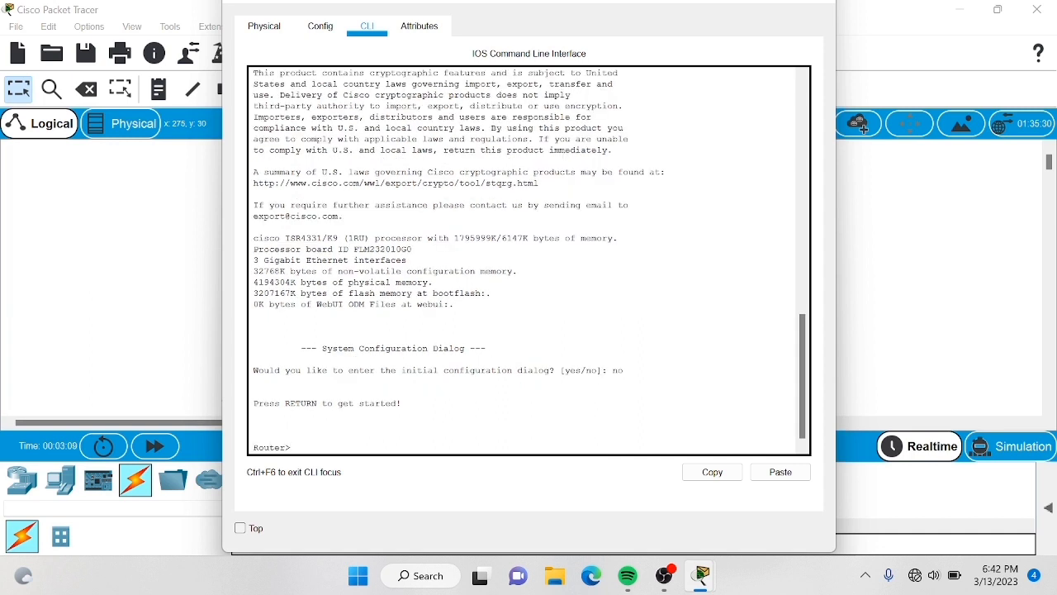
text(en)
key(Return)
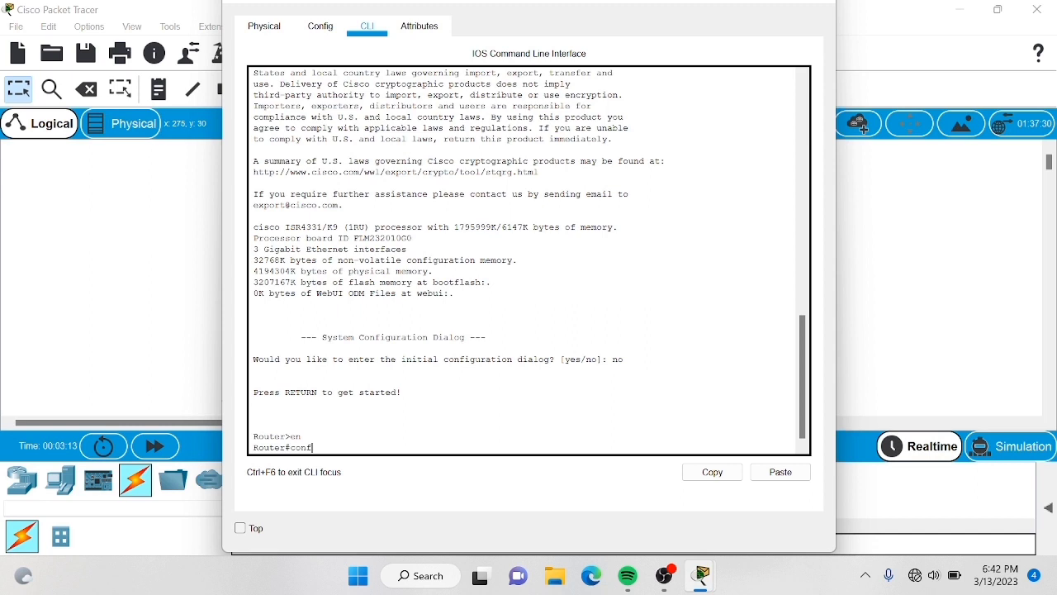
key(Return)
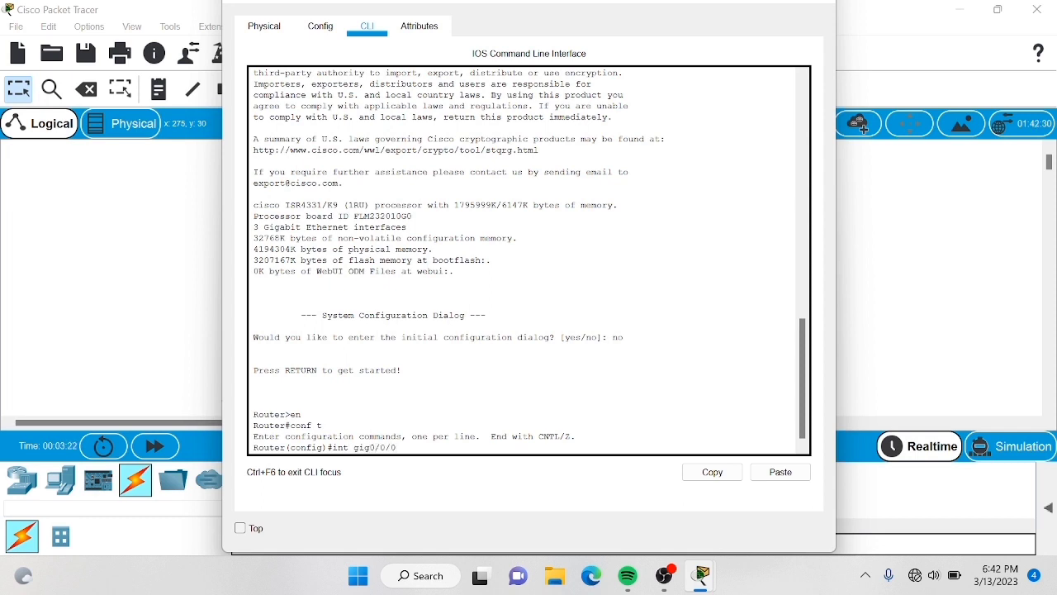
- Assign IP address 192.168.1.1 with mask 255.255.255.0 to Router0's interface gig0/0/0, enable it with no sh and exit interface configuration
text(int gig0/0/0)
key(Return)
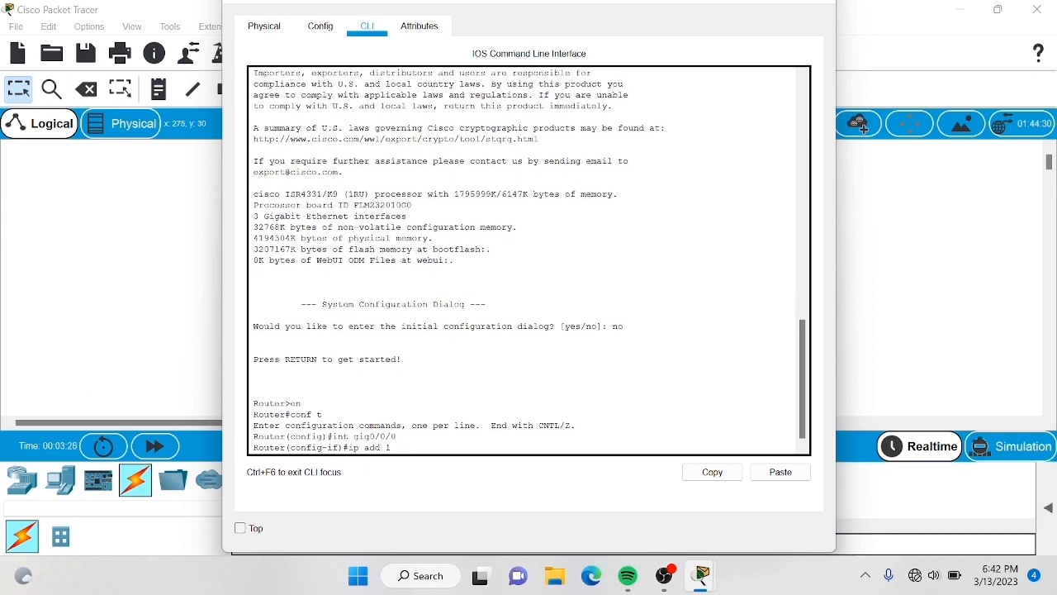
text(.1.1 255.255.255.0)
key(Return)
text(no sh)
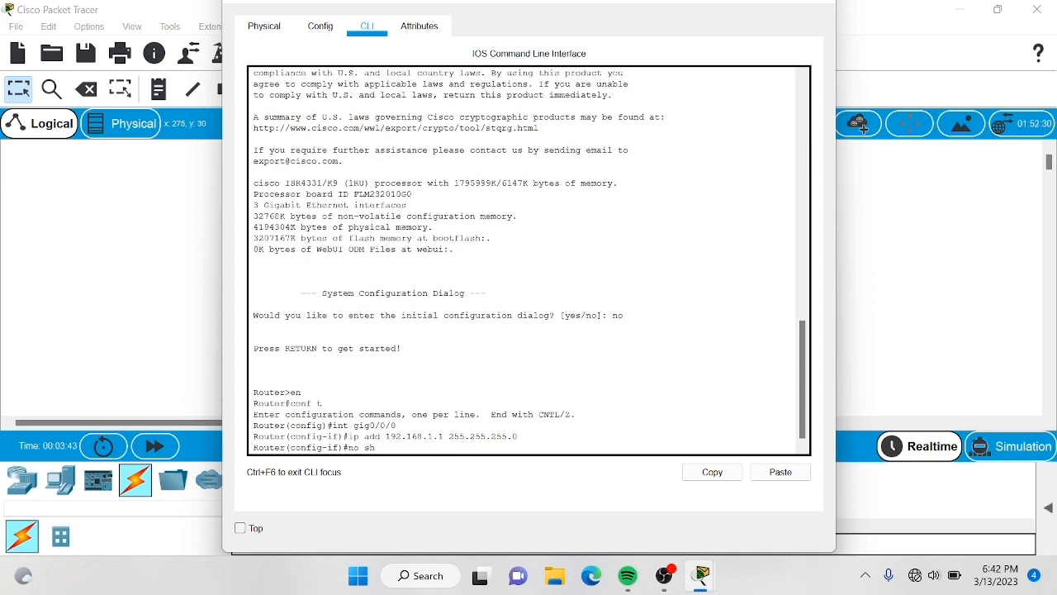
key(Return)
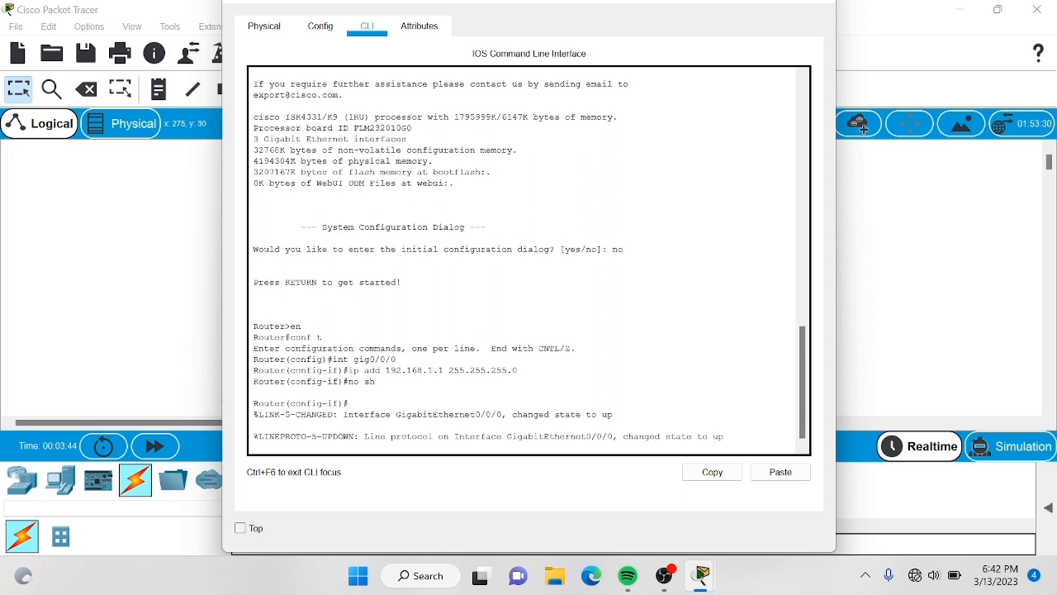
key(Return)
text(ex)
key(Return)
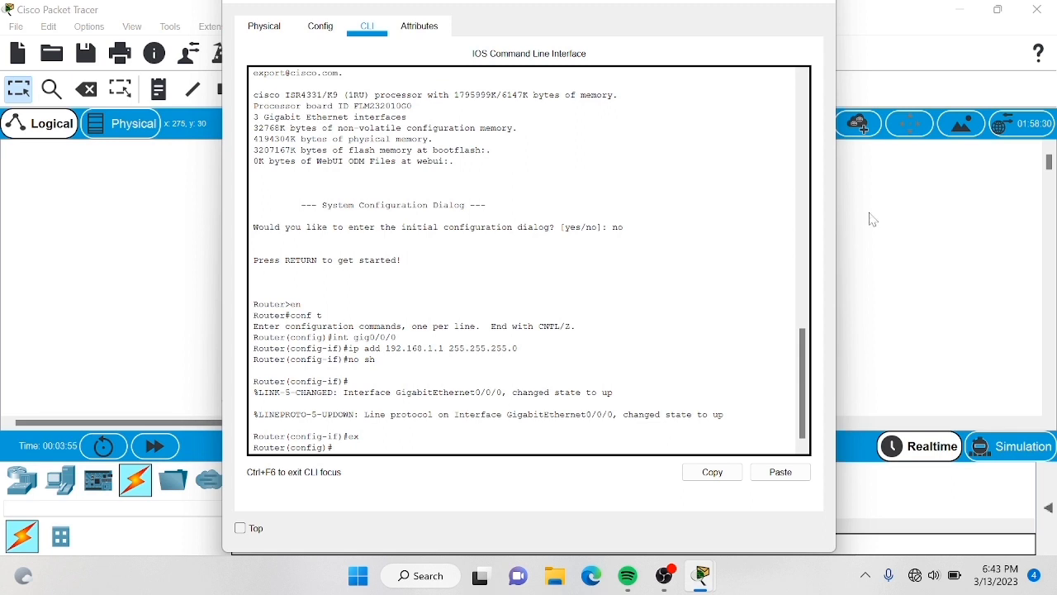
click(821, 7)
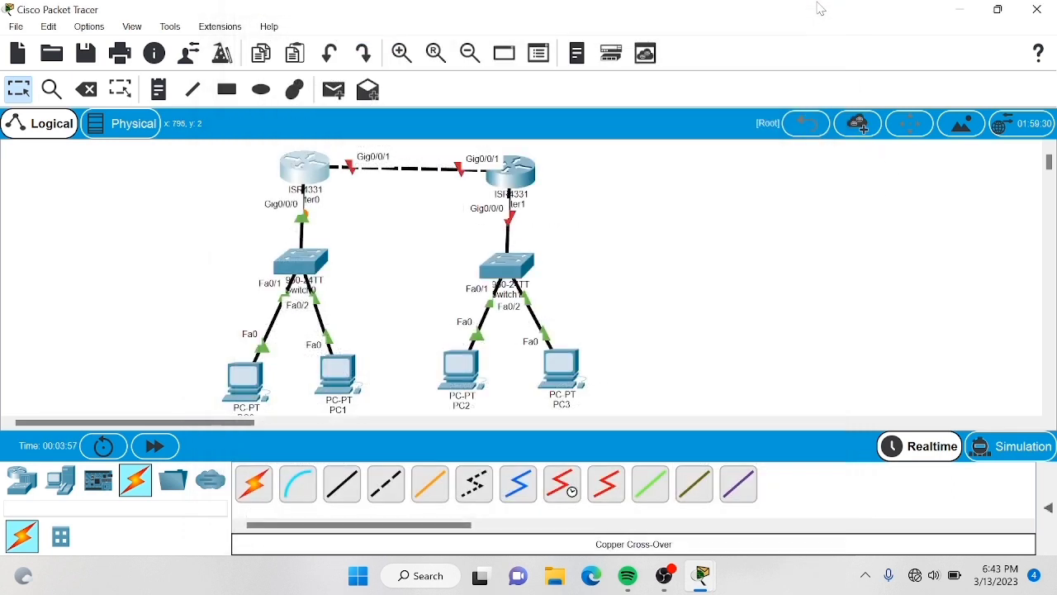
- Open Router1's command line, decline the initial configuration dialog and enter global configuration mode with en and conf t
mouse_move(513, 188)
click(519, 177)
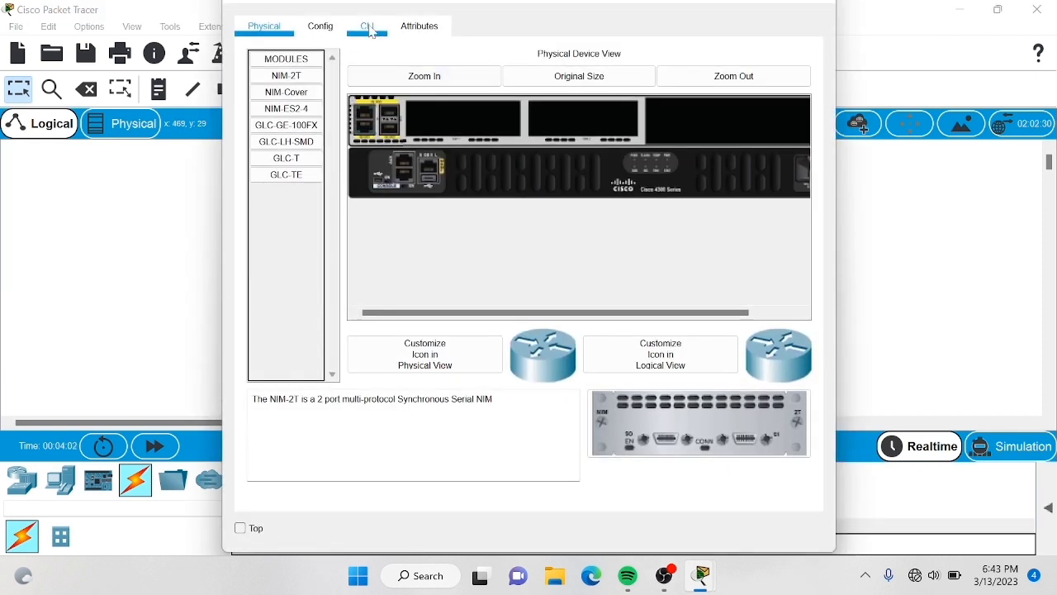
click(368, 28)
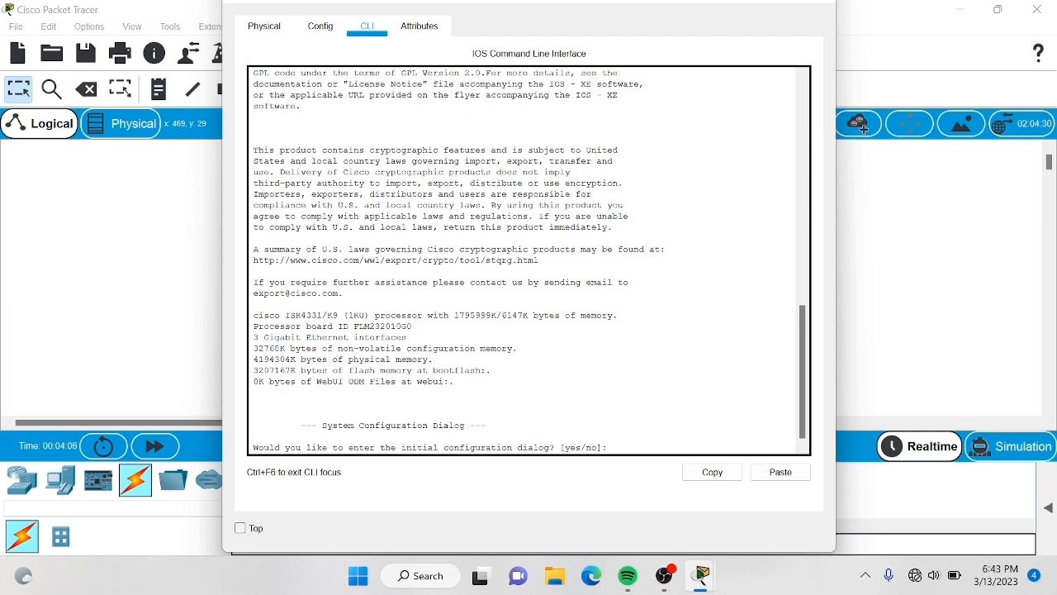
text(no)
key(Return)
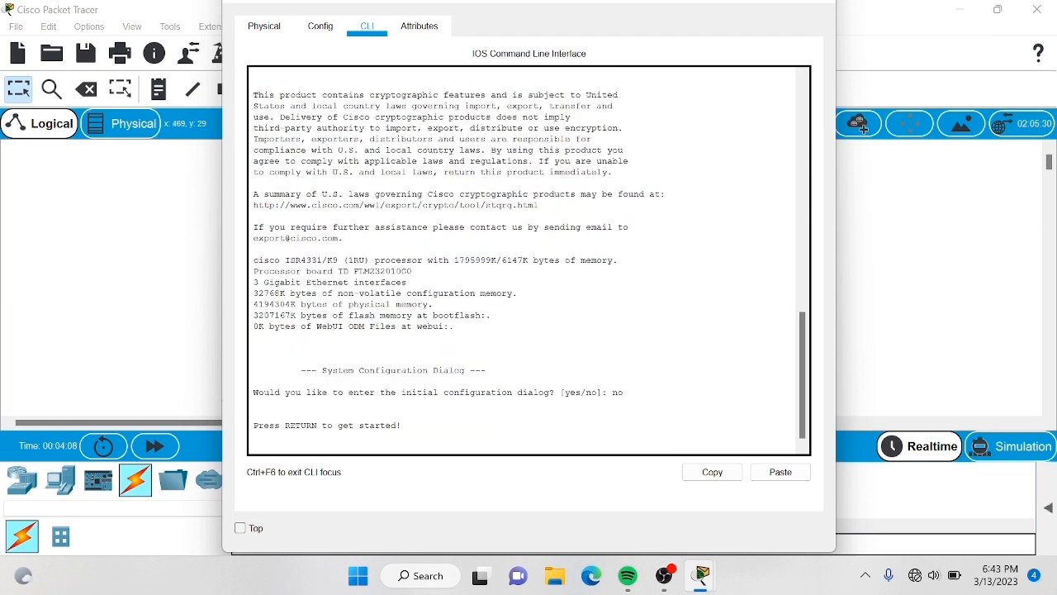
key(Return)
text(en)
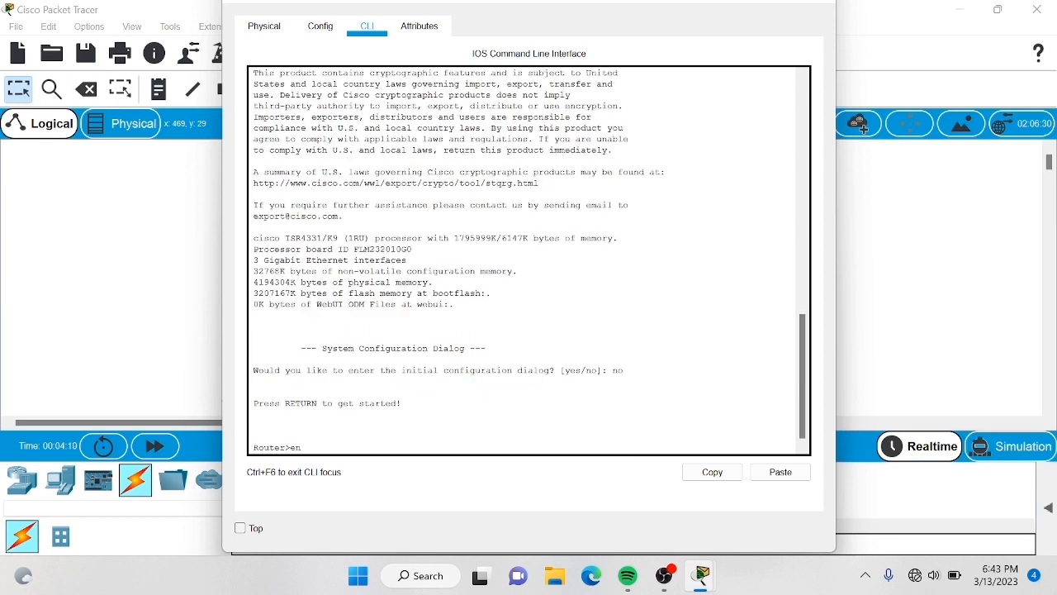
key(Return)
text(c)
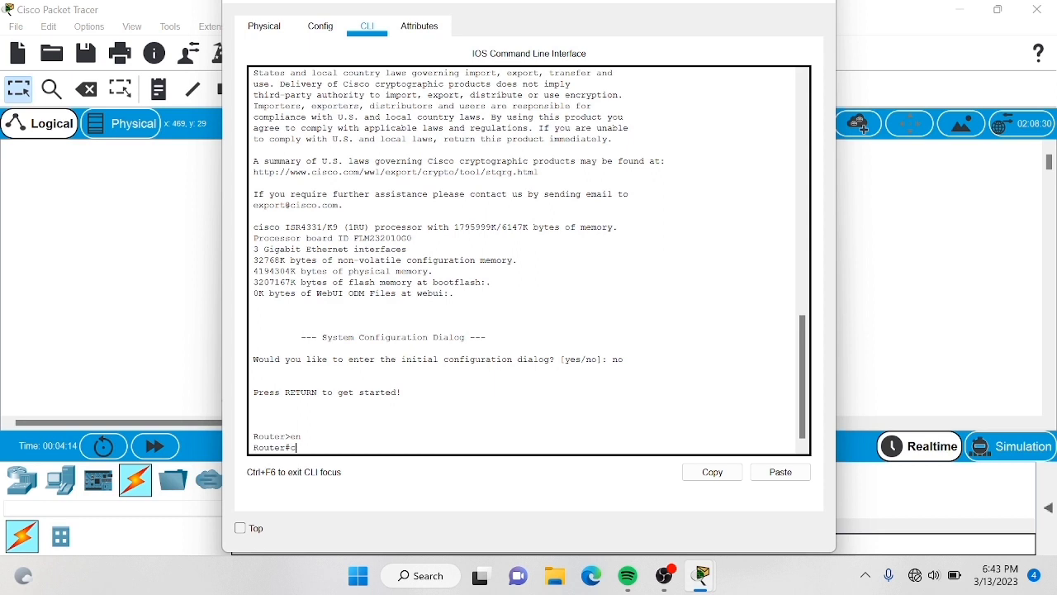
text(onf t)
key(Return)
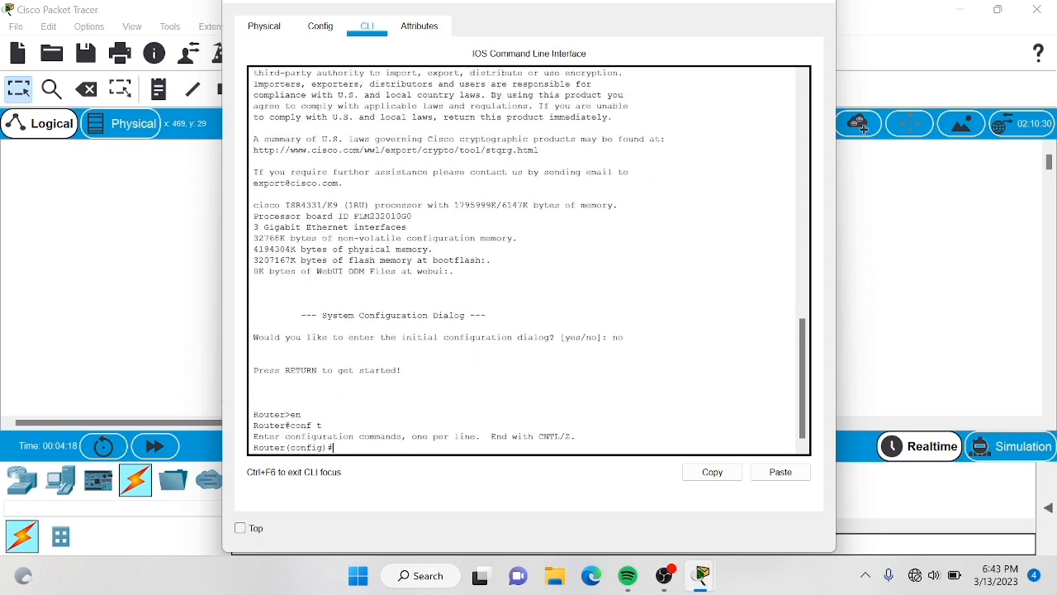
- Assign IP address 192.168.2.1 with mask 255.255.255.0 to Router1's interface gig0/0/0, enable it with no sh and exit interface configuration
text(int gig0/0/0)
key(Return)
text(ip add 192.168.2.1 255.255.2)
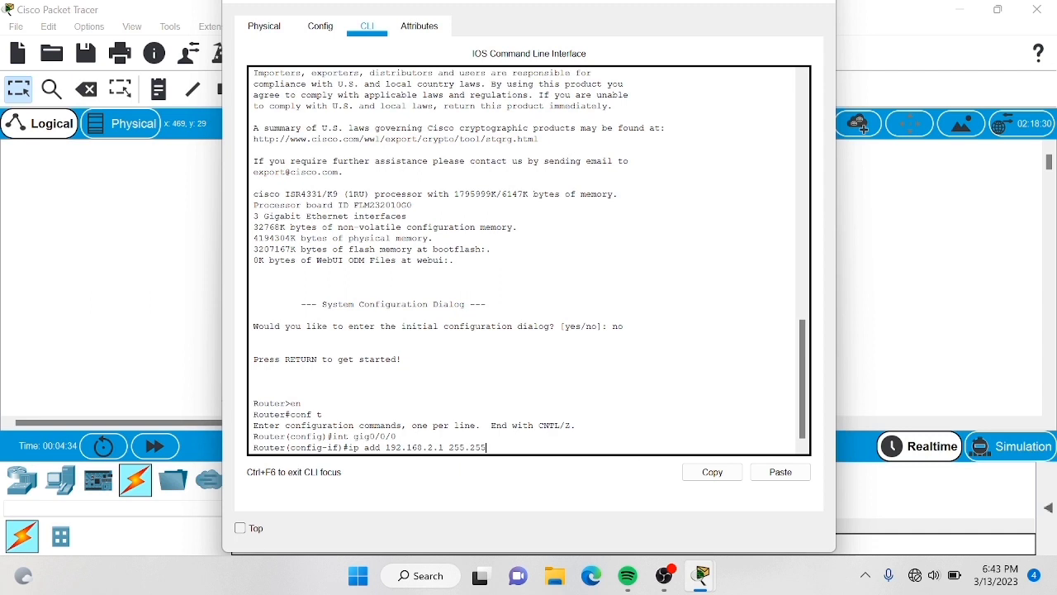
text(55)
key(Return)
text(no sh)
key(Return)
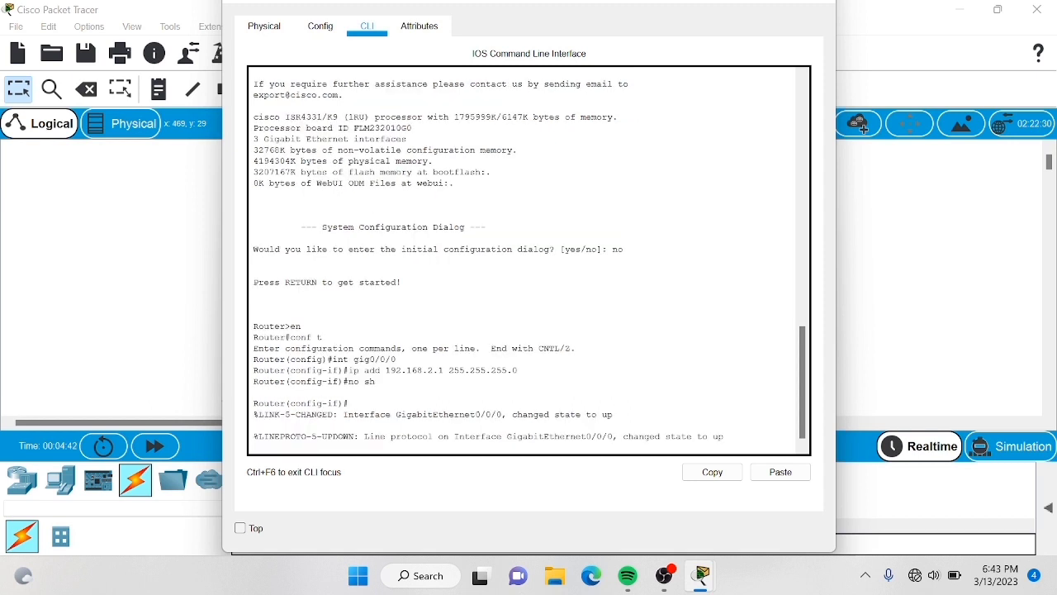
key(Return)
text(ex)
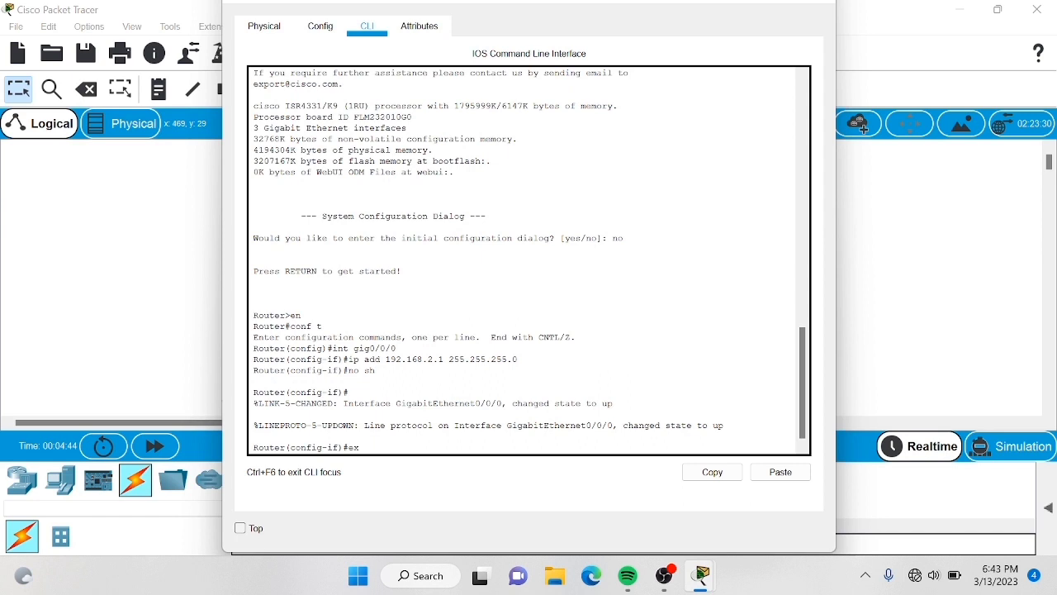
key(Return)
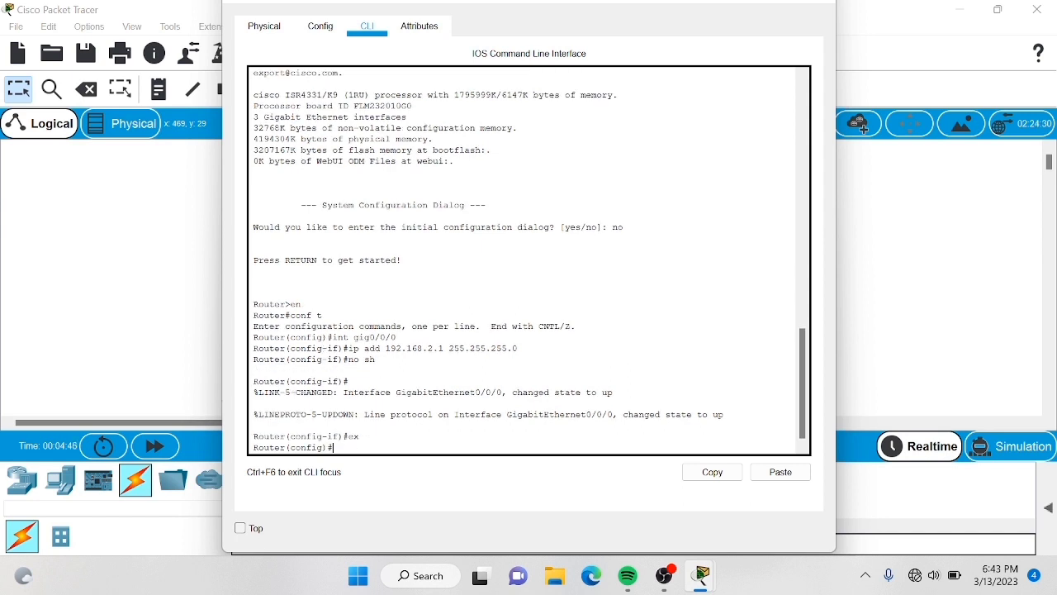
click(814, 6)
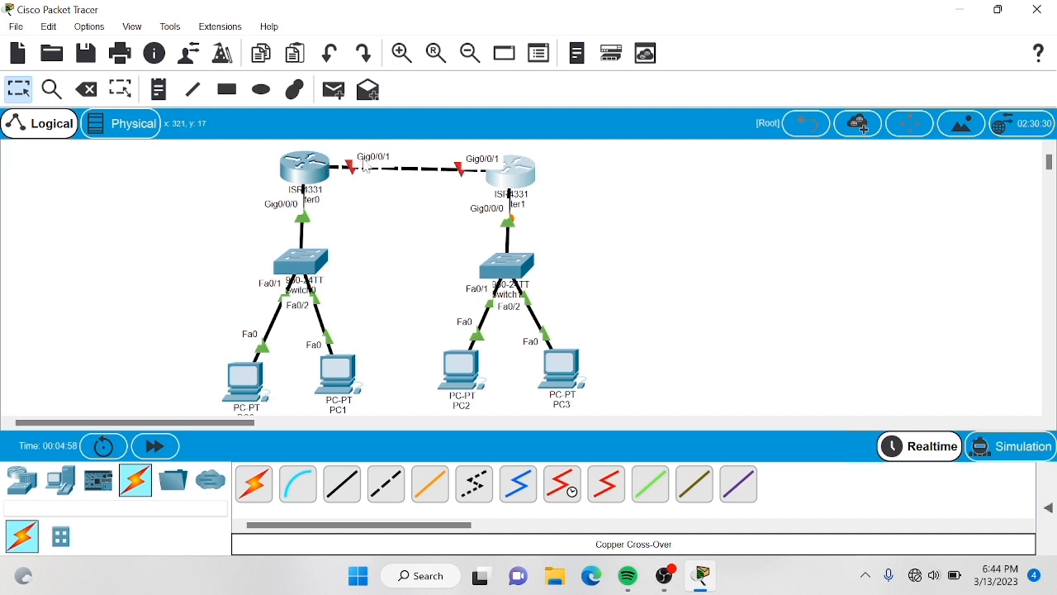
- Reopen Router0's command line, exit global configuration mode and enter it again with conf t
click(319, 170)
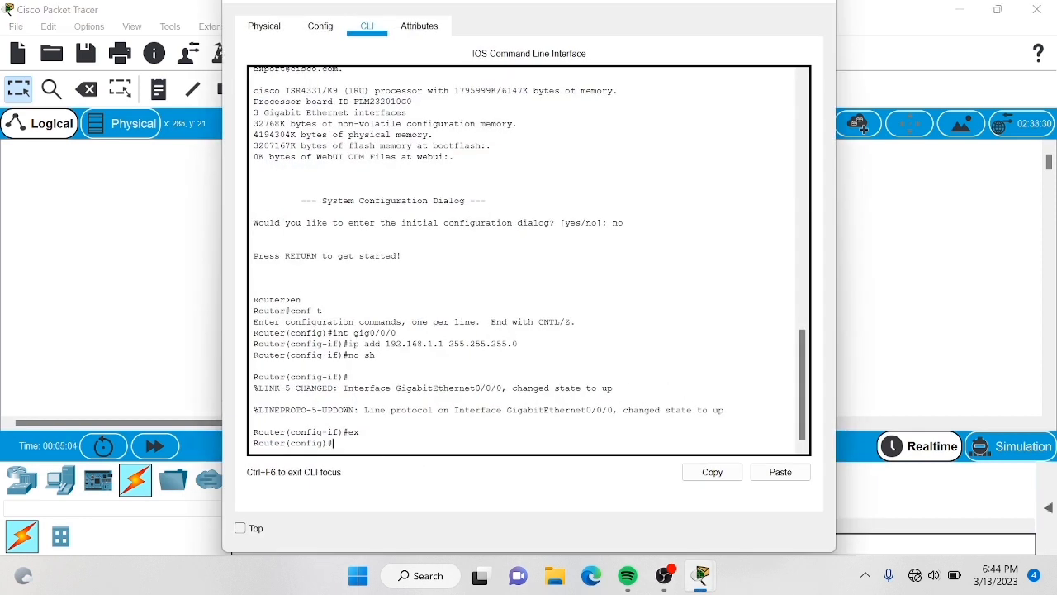
text(ex)
key(Return)
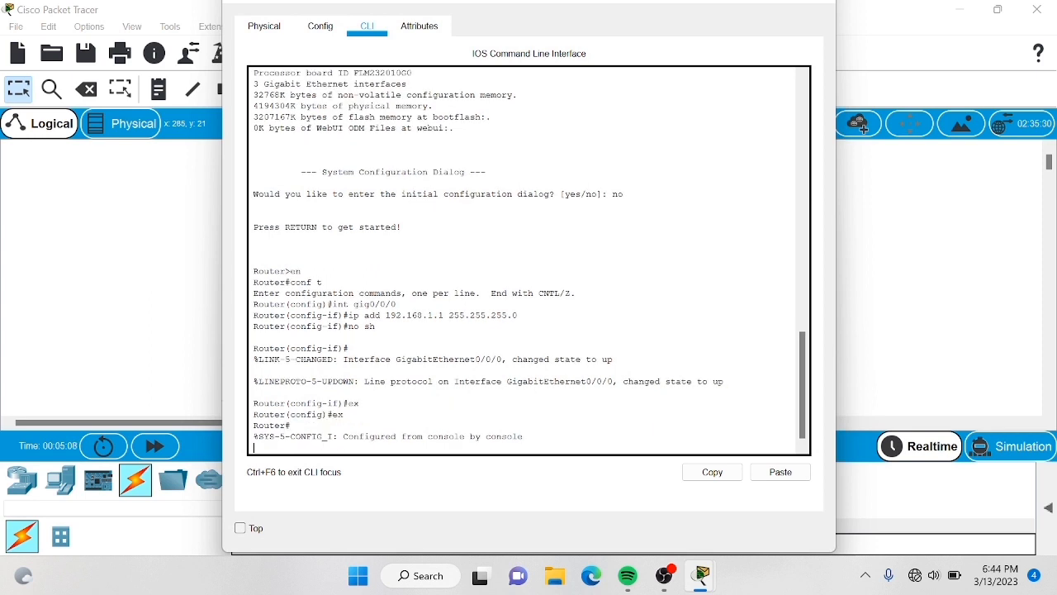
key(Return)
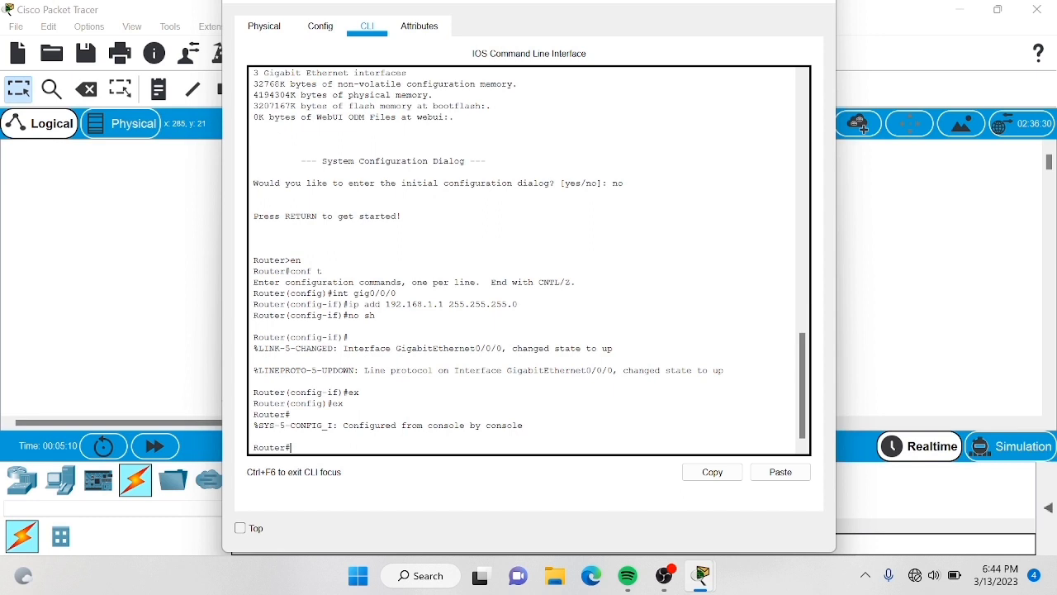
text(conf t)
key(Return)
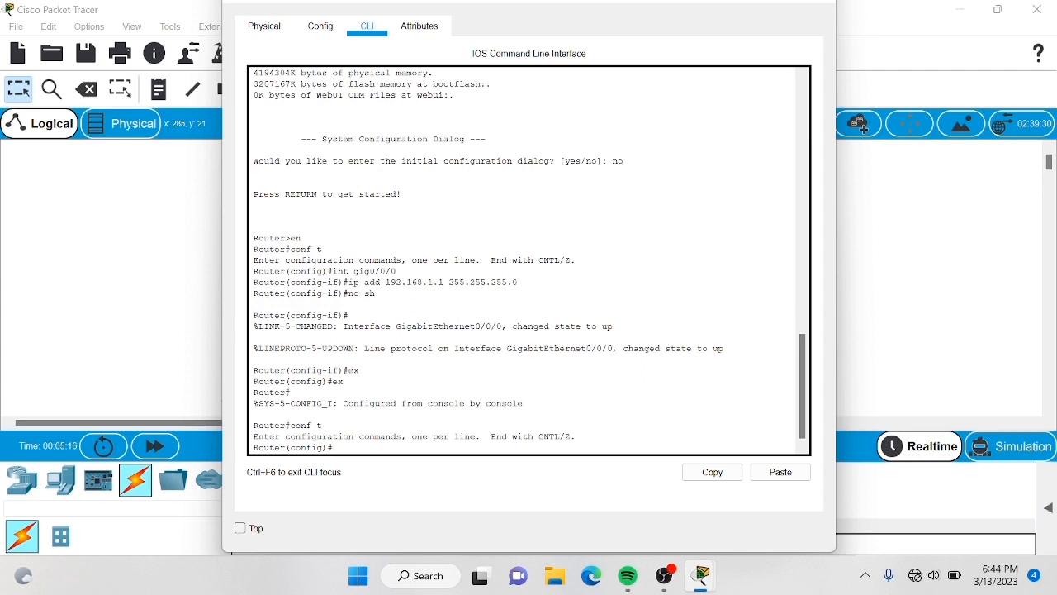
- Assign IP address 192.168.10.1 with mask 255.255.255.0 to Router0's interface gig0/0/1, enable it with no sh and exit interface configuration
text(int gig0/0/1)
key(Return)
text(ip add)
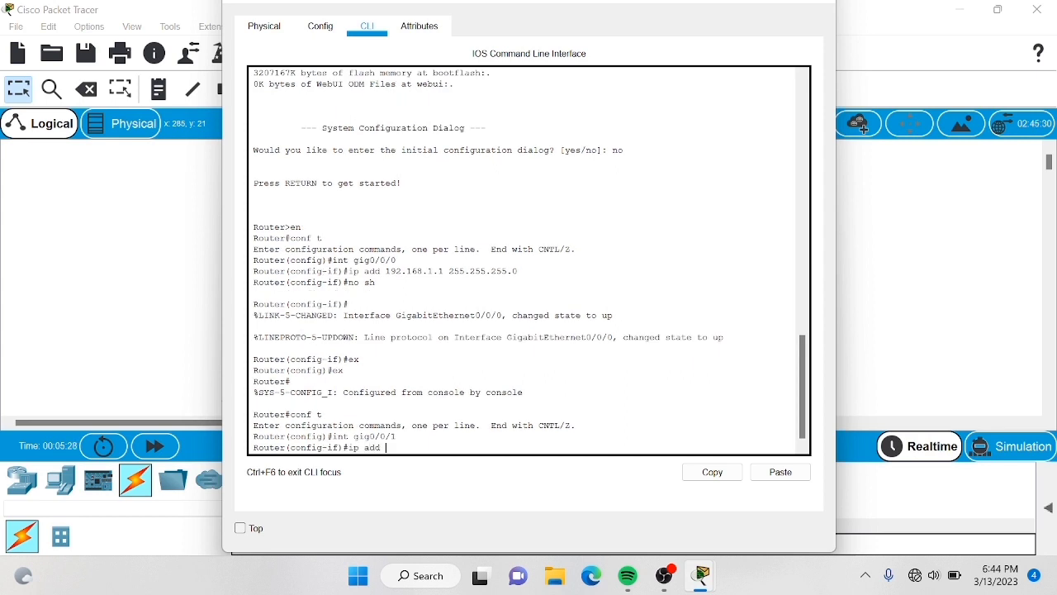
text( 192.168.10.1 255.255.255.0)
key(Return)
text(no)
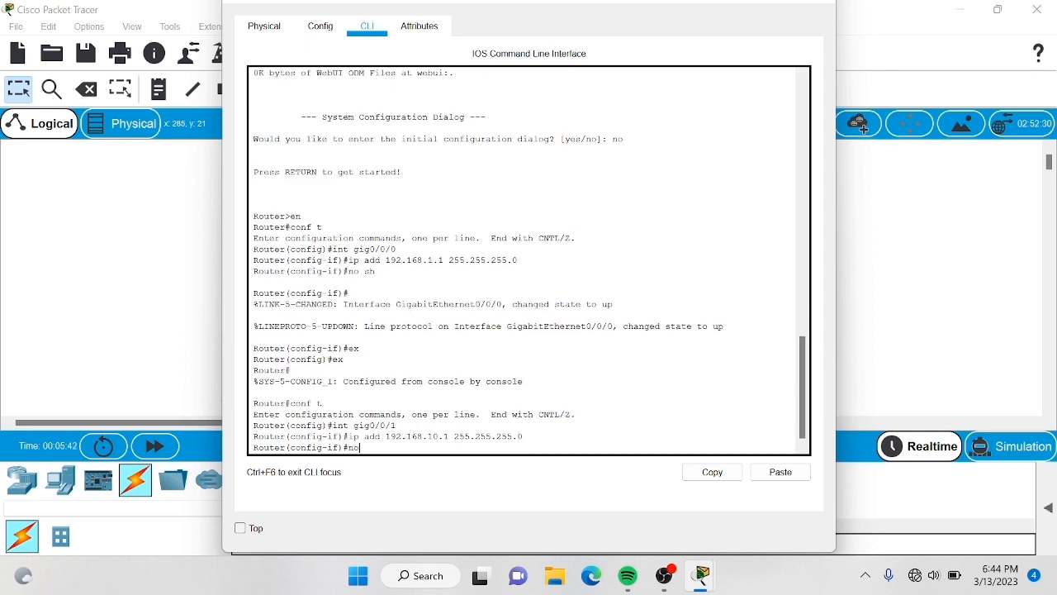
text( sh)
key(Return)
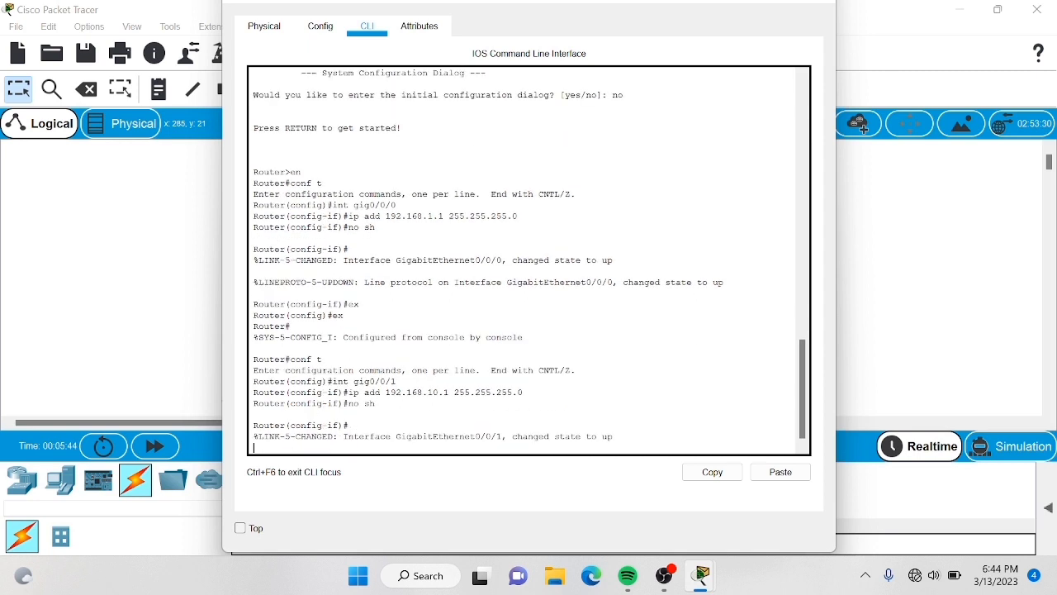
key(Return)
text(ex)
key(Return)
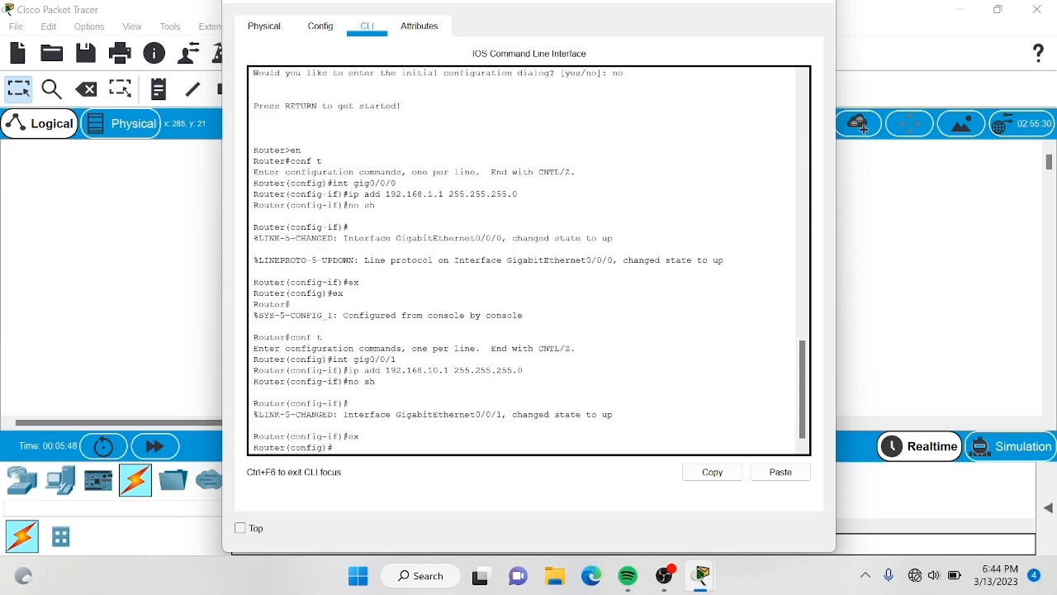
click(806, 8)
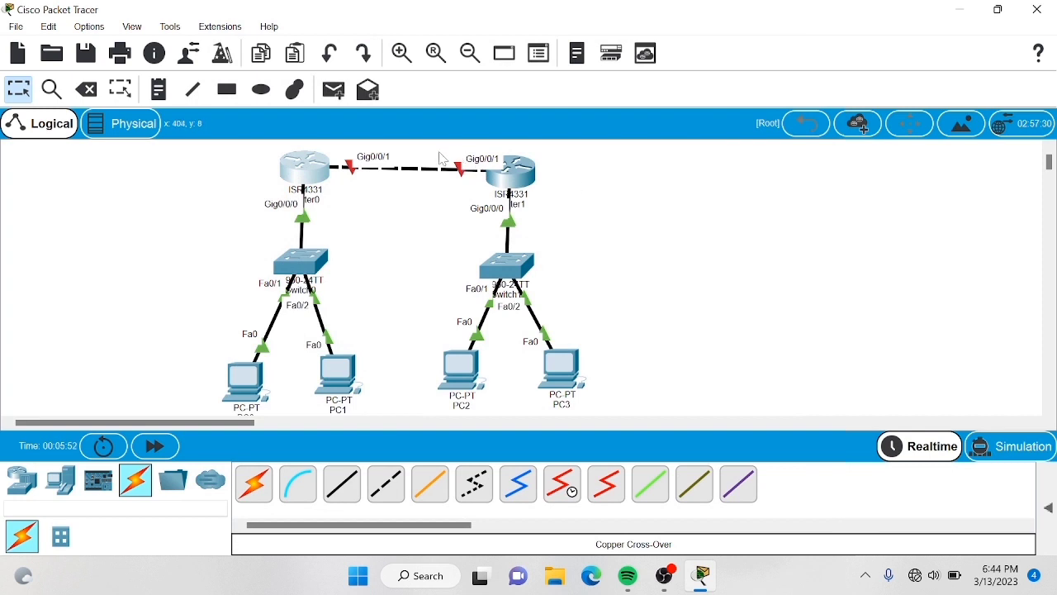
- Reopen Router1's command line, exit global configuration mode and enter it again with conf t
click(516, 172)
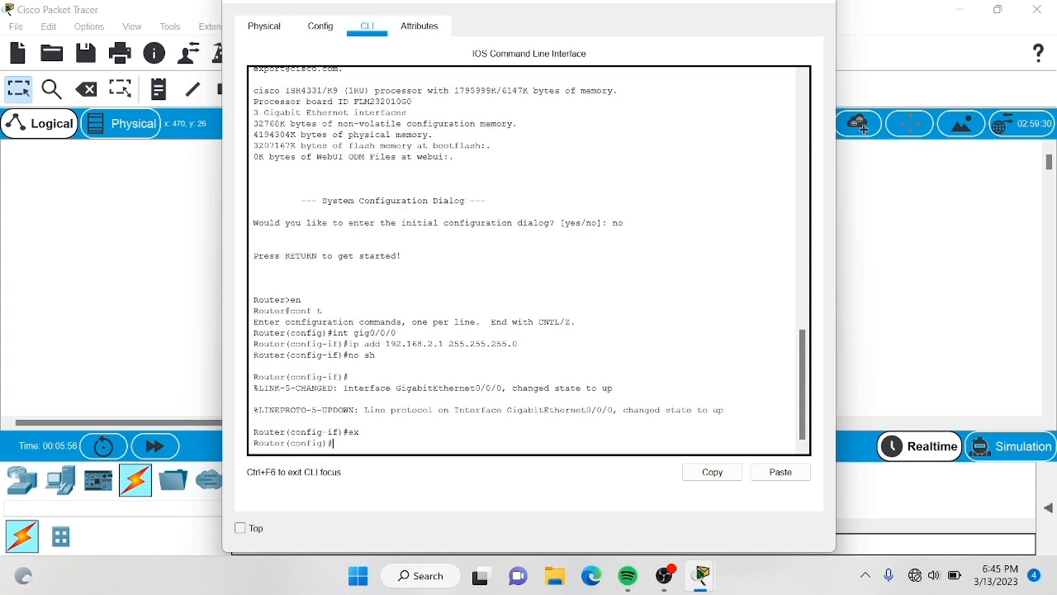
text(ex)
key(Return)
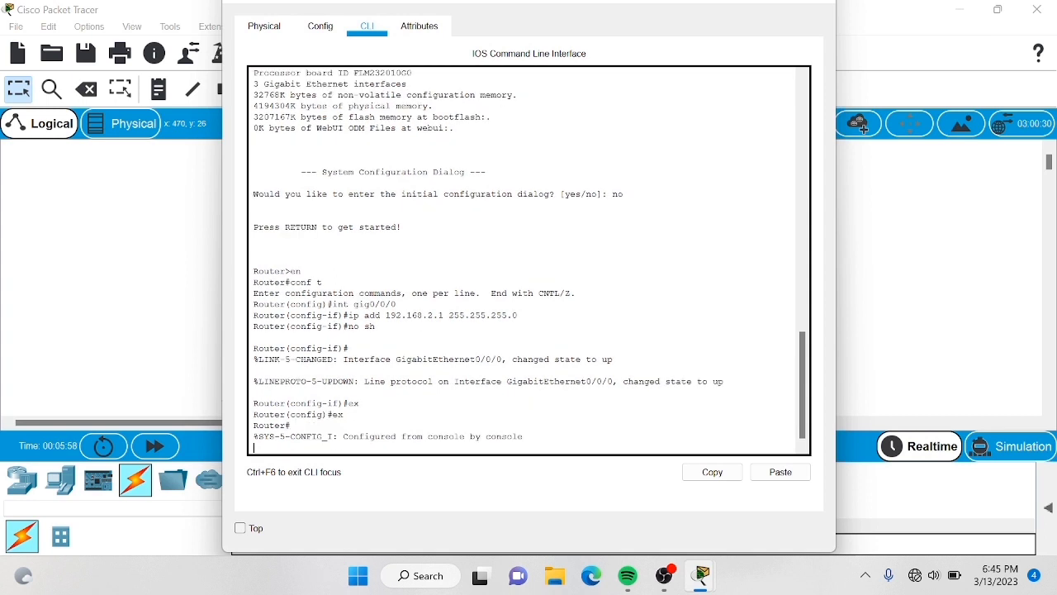
key(Return)
text(conf t)
key(Return)
- Assign IP address 192.168.10.2 with mask 255.255.255.0 to Router1's interface gig0/0/1, enable it with no sh and exit interface configuration
text(int gig)
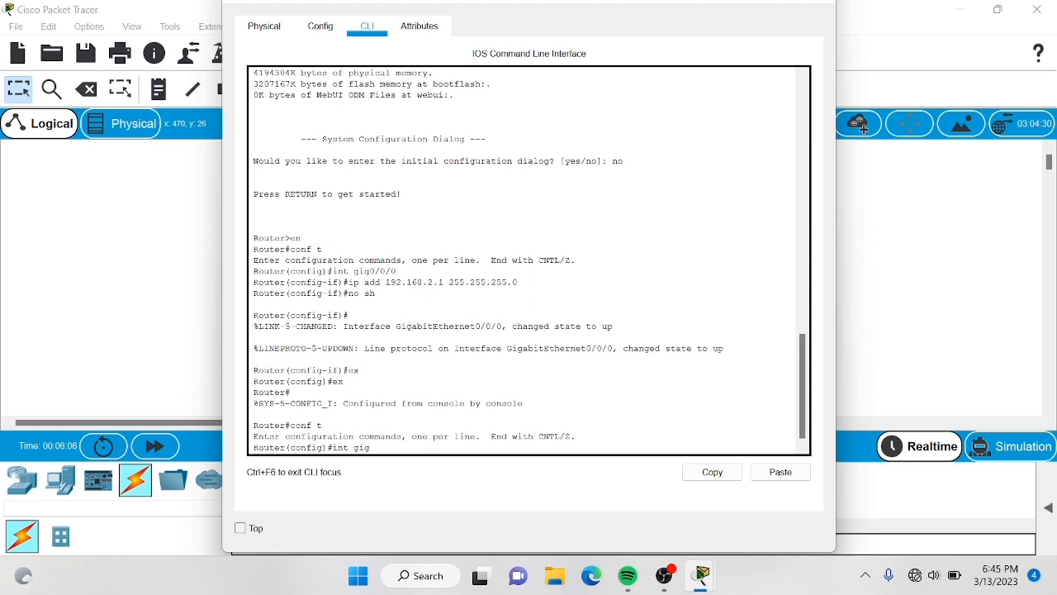
text(0/0/1)
key(Return)
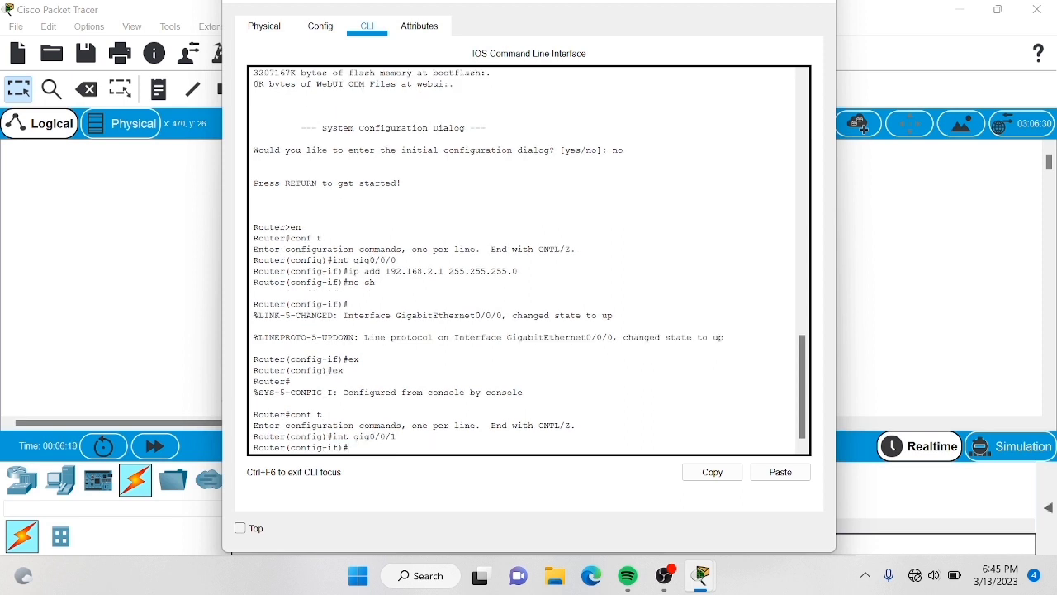
text(ip add 192.168.10.2 255.255.255.0)
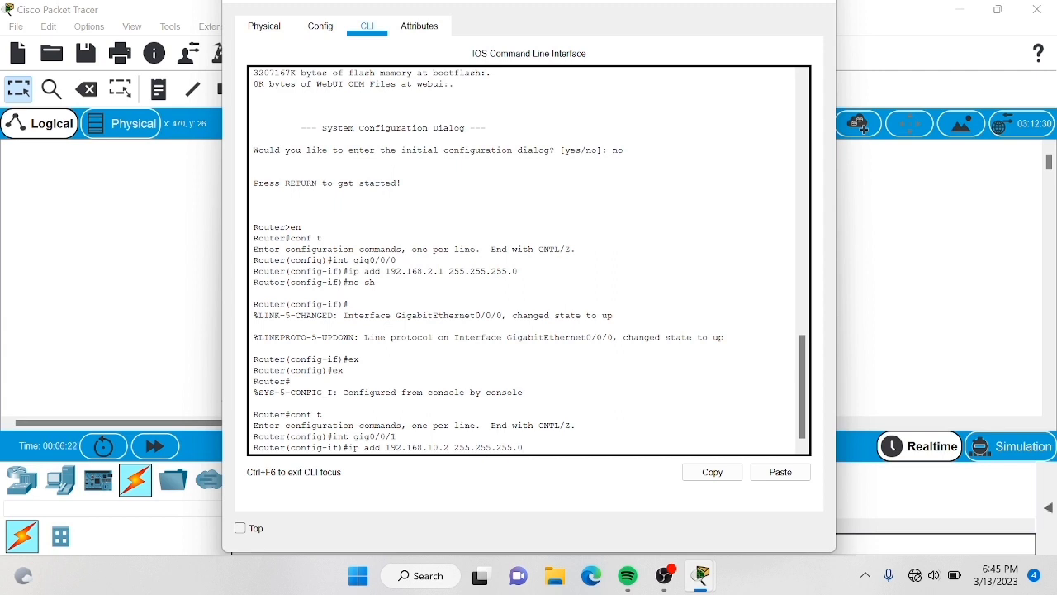
key(Return)
text(no sh)
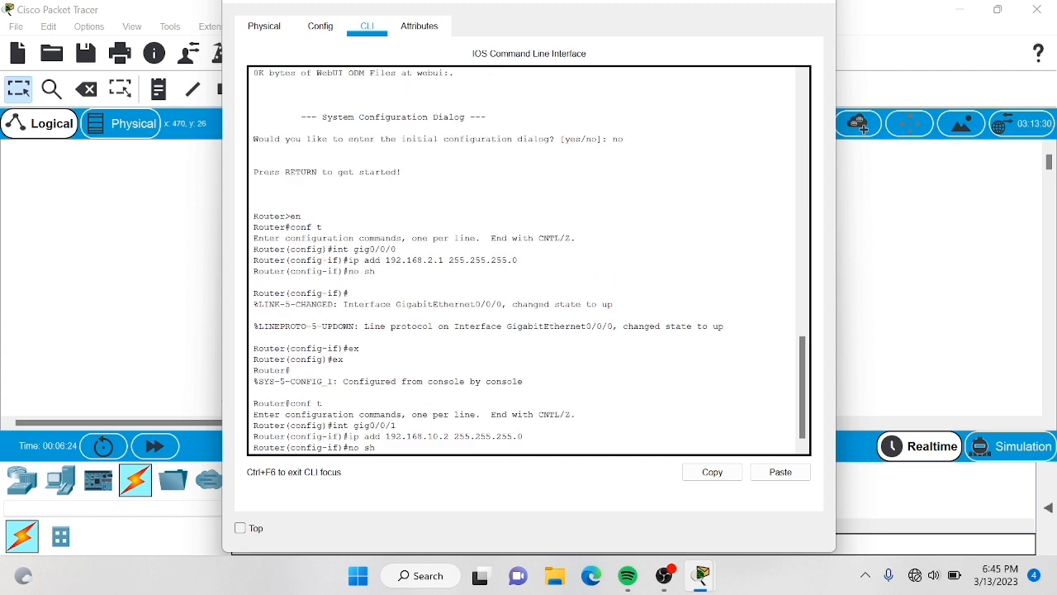
key(Return)
text(ex)
key(Return)
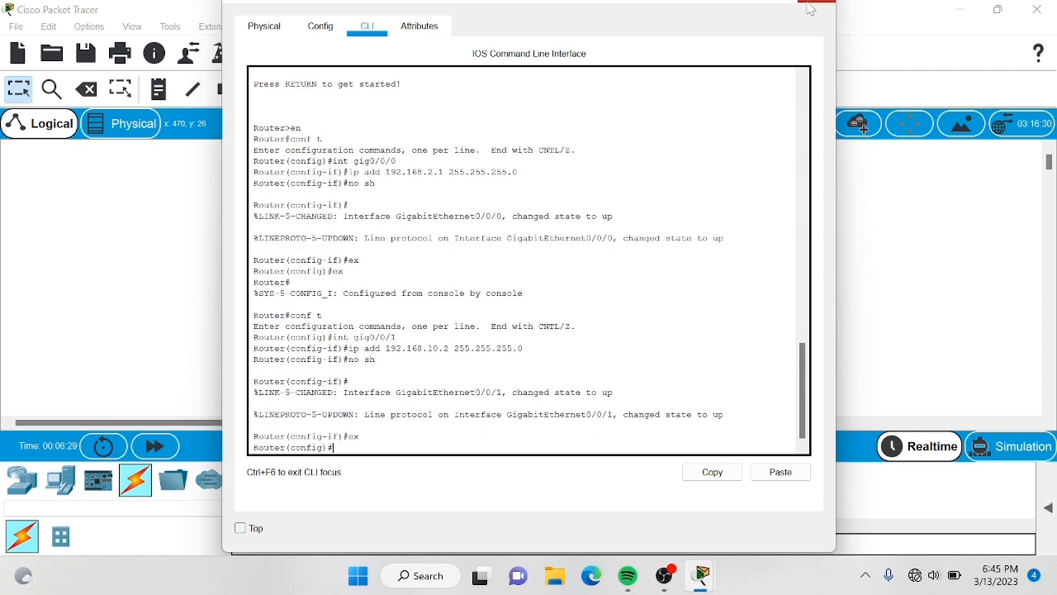
drag(799, 1, 809, 8)
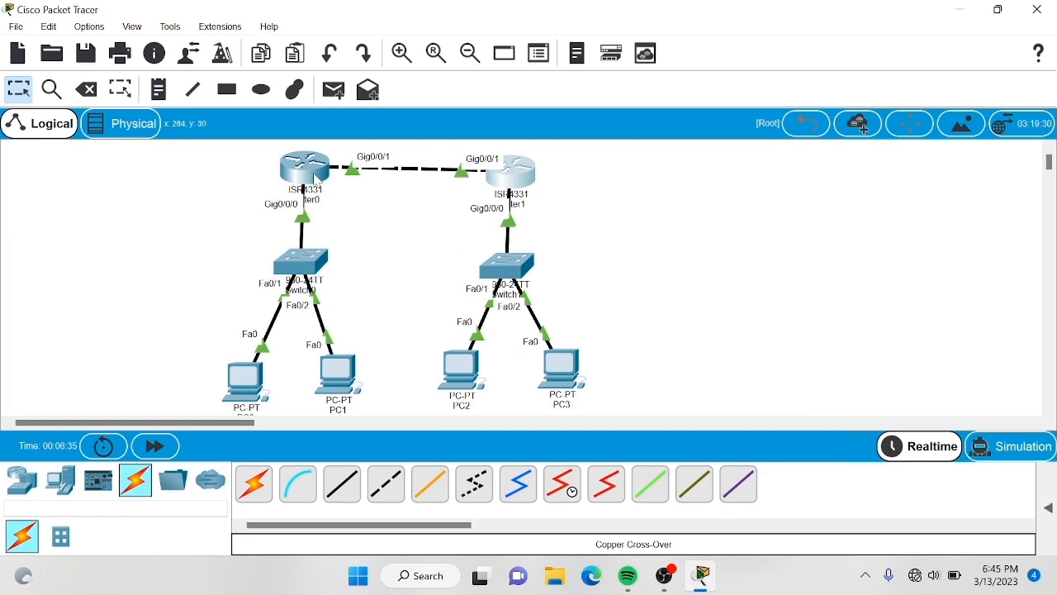
- Add a static route on Router0 to network 192.168.2.0 with mask 255.255.255.0 via next hop 192.168.10.2
mouse_move(316, 179)
mouse_move(508, 180)
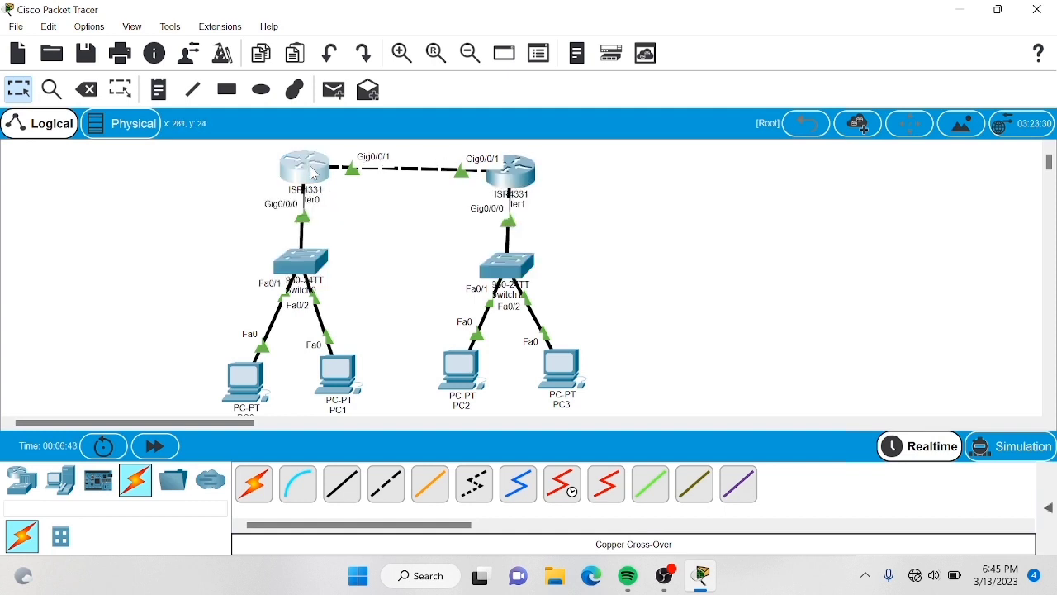
click(314, 174)
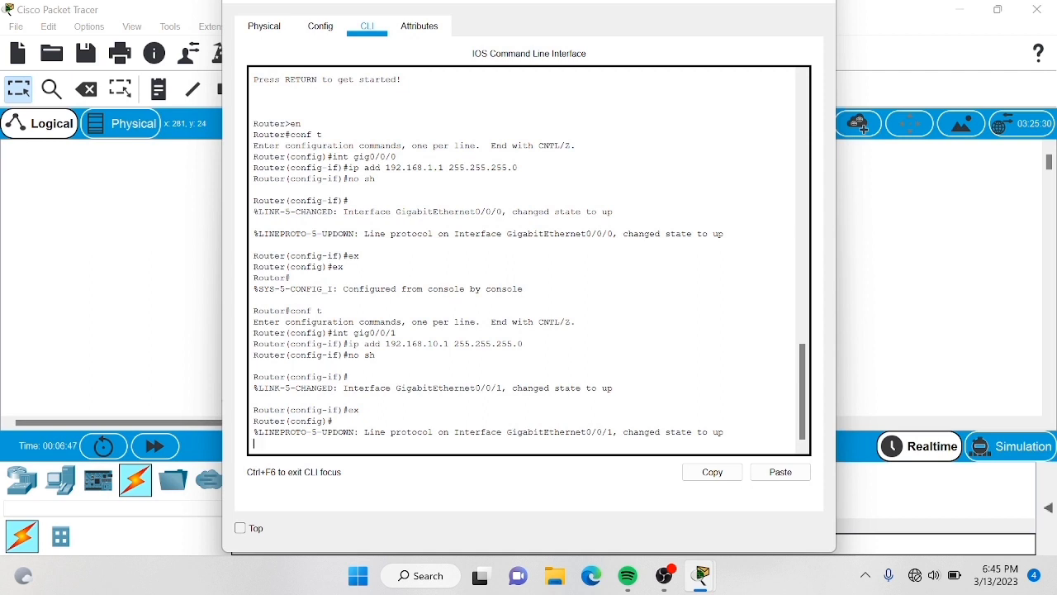
key(Return)
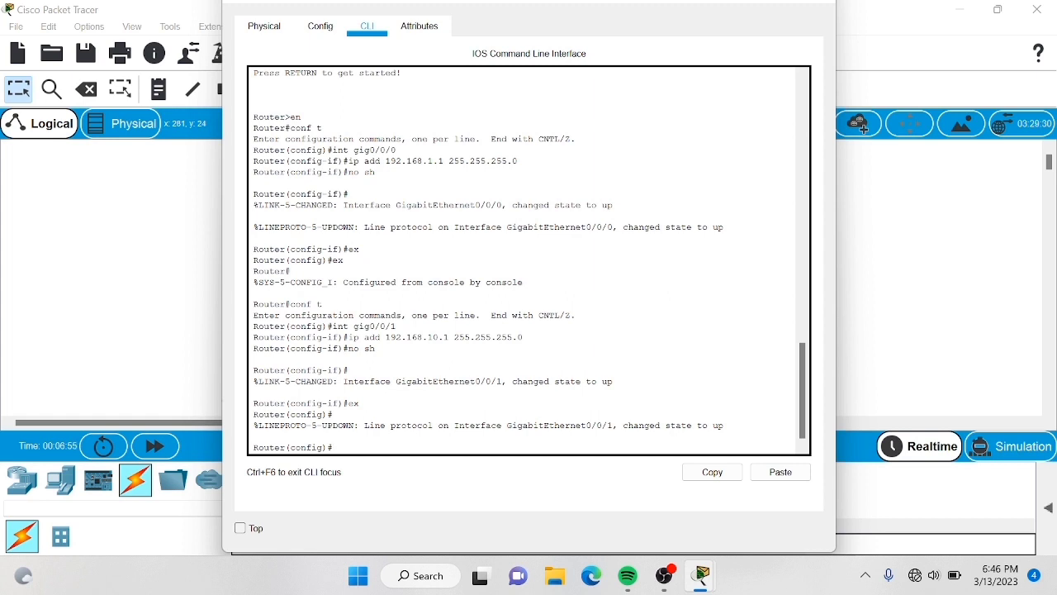
text(ip route 192.168.2.0 255.255.255.0 192.168)
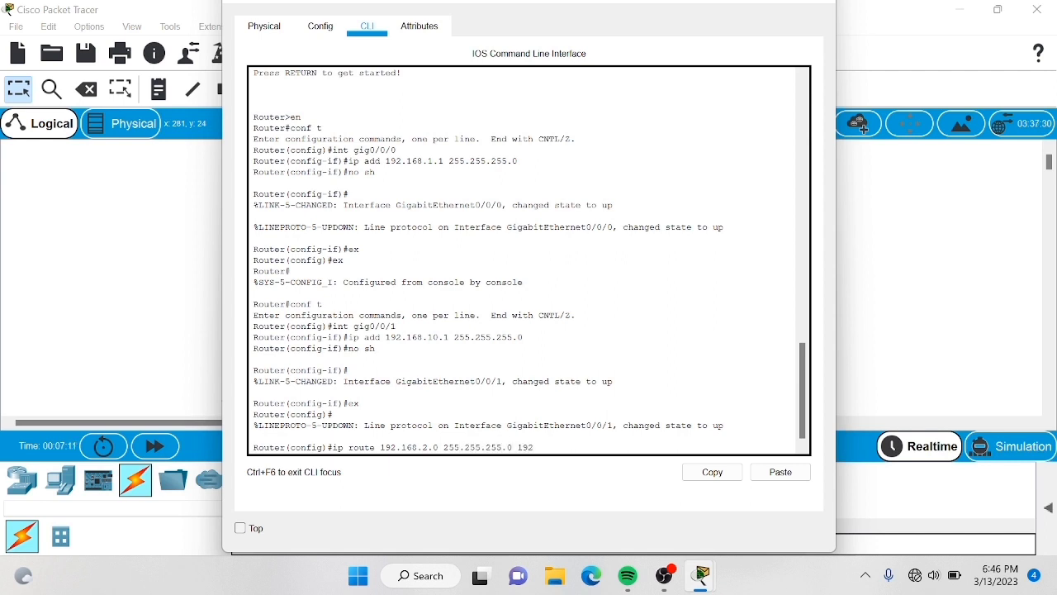
text(.10.2)
key(Return)
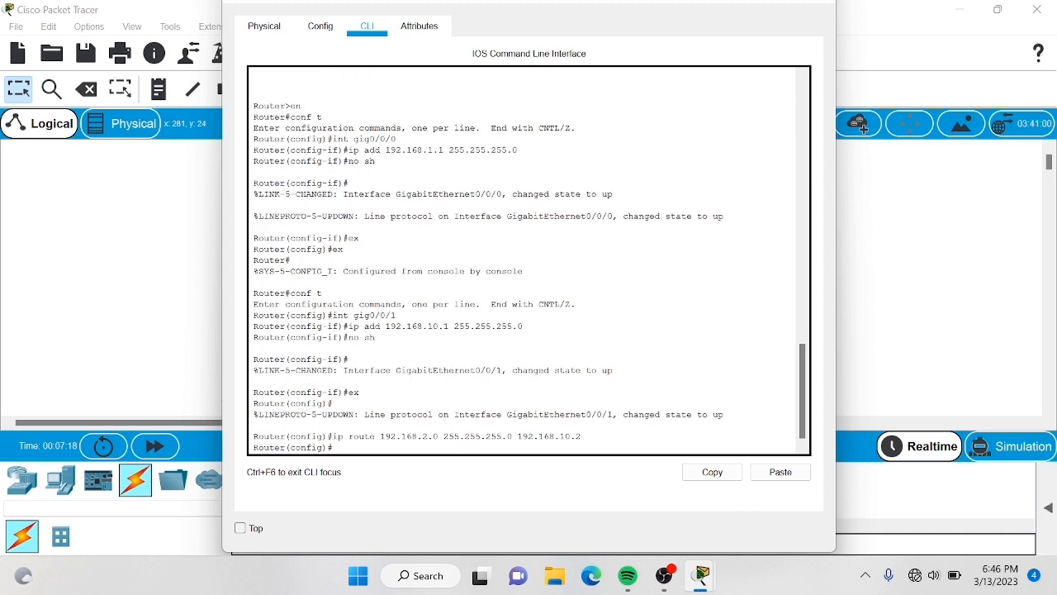
click(833, 5)
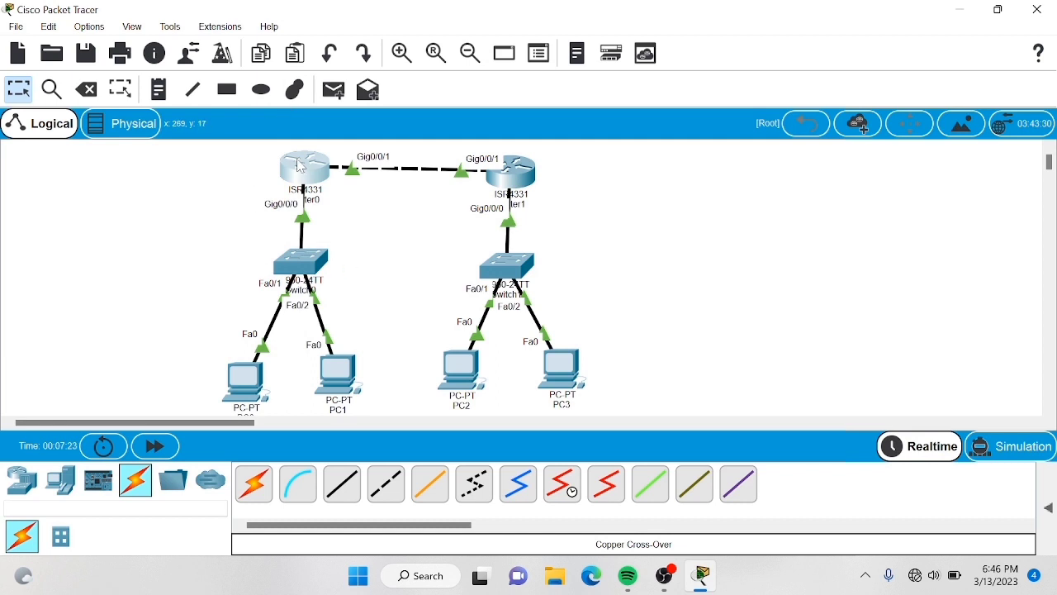
mouse_move(301, 167)
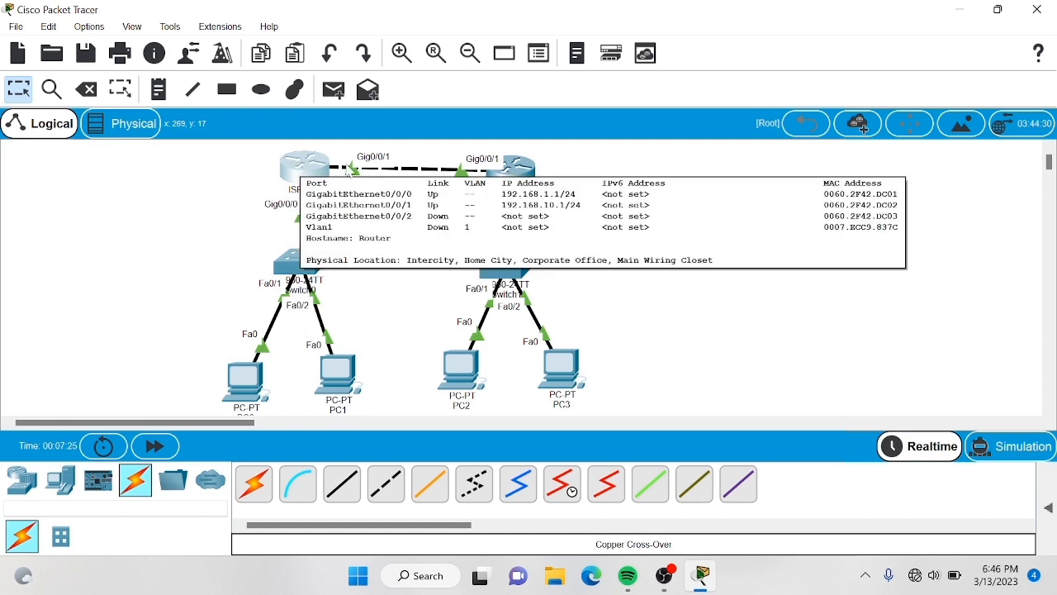
- Add a static route on Router1 to network 192.168.1.0 with mask 255.255.255.0 via next hop 192.168.10.1, re-entering global configuration mode first
click(512, 165)
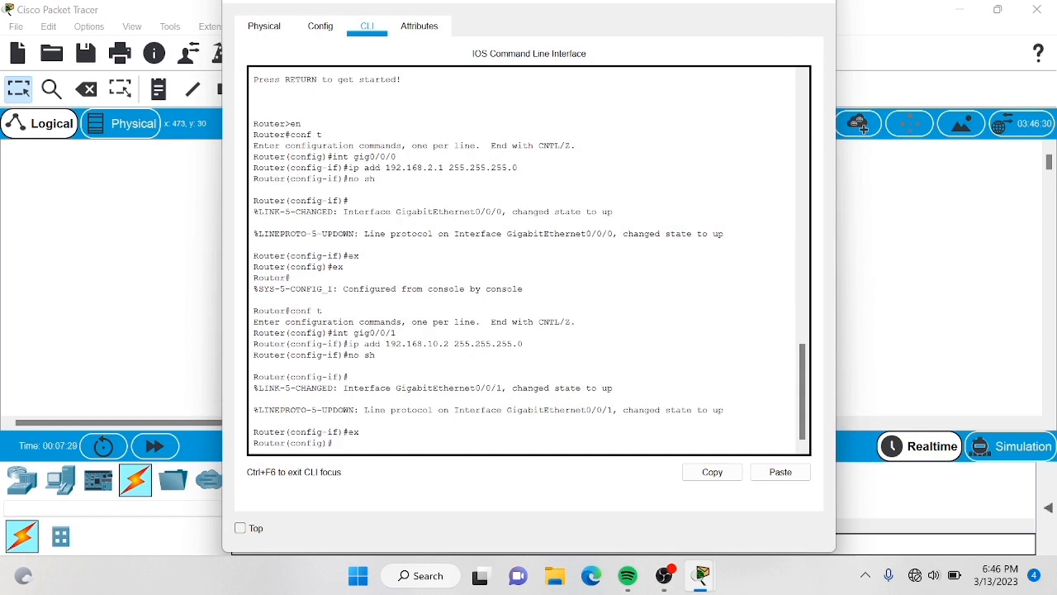
text(ex)
key(Return)
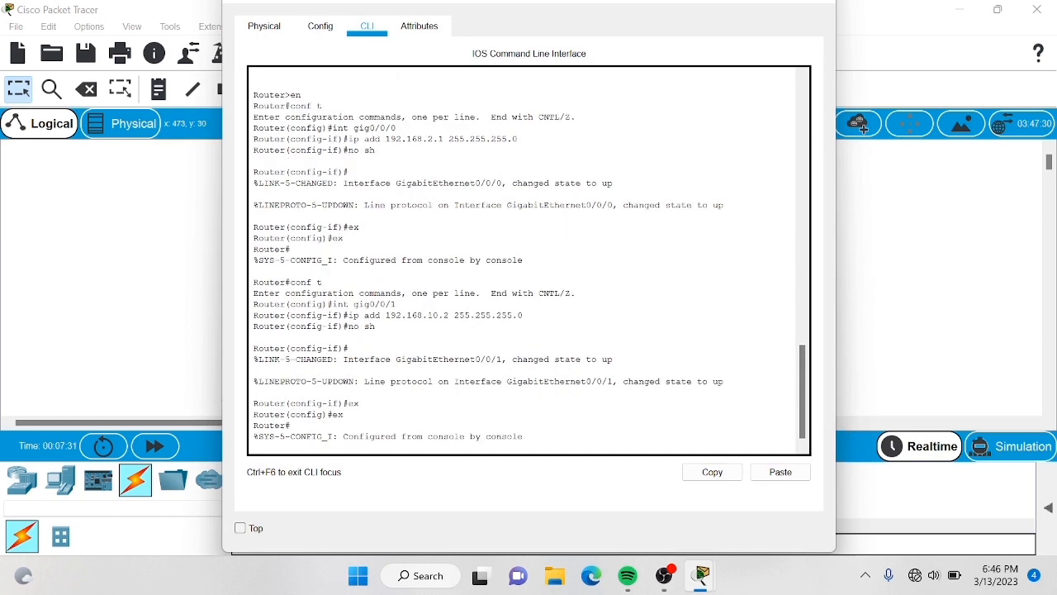
key(Return)
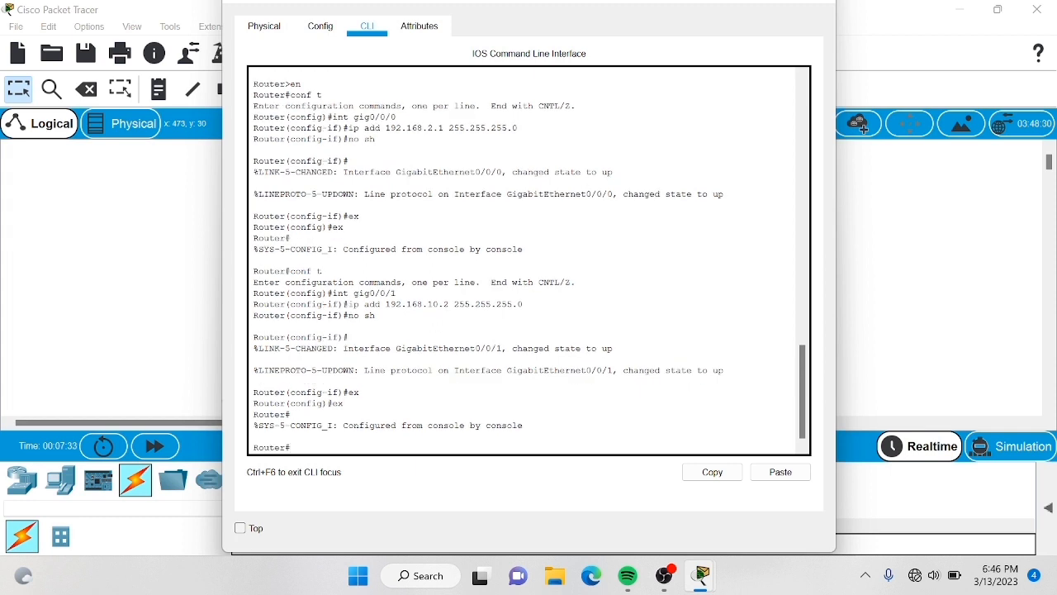
text(conf t)
key(Return)
text(ip route)
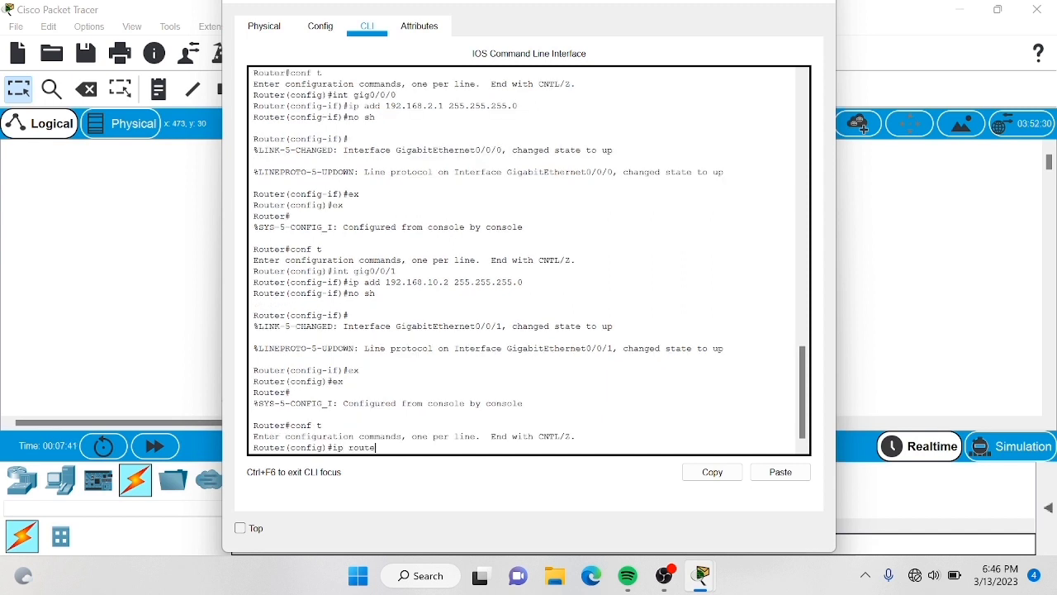
text( 192.168.1.0 255.255.255.0 192.168.10.1)
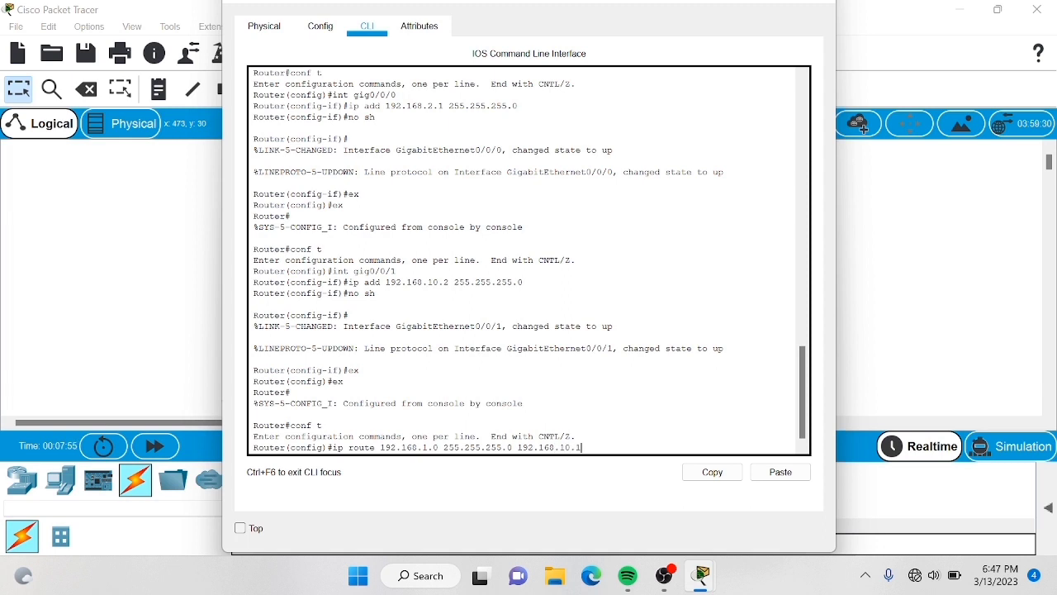
key(Return)
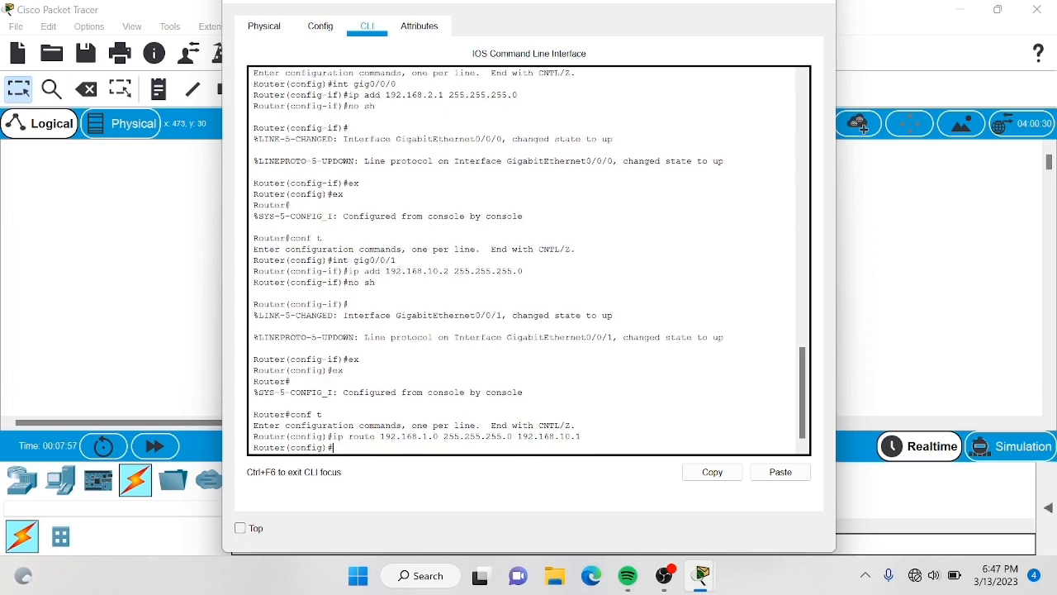
click(812, 7)
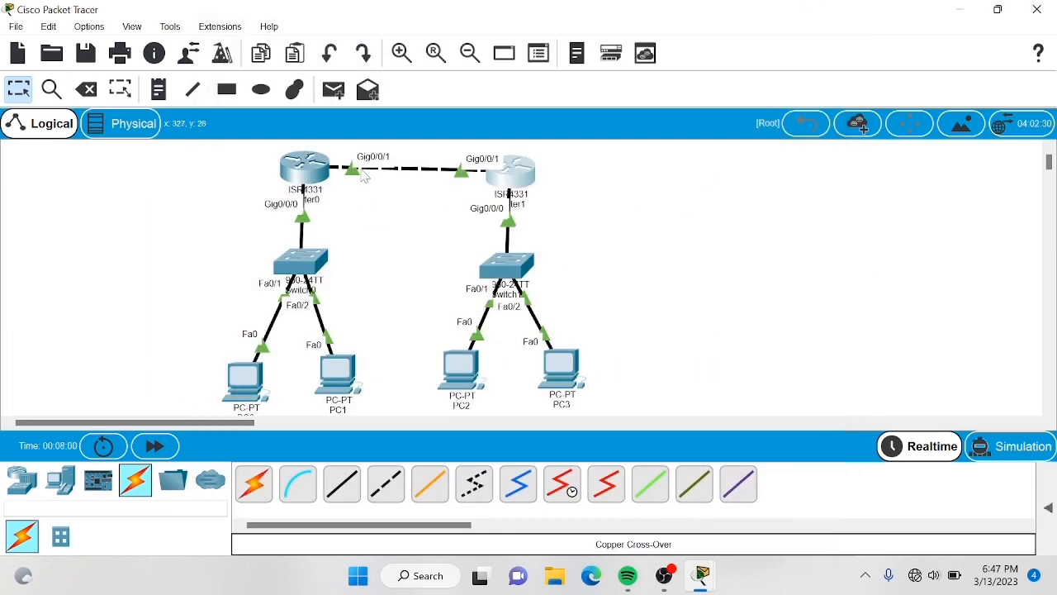
- Send a simple PDU from PC1 to PC2, show the PDU list and fire that PDU again
click(333, 89)
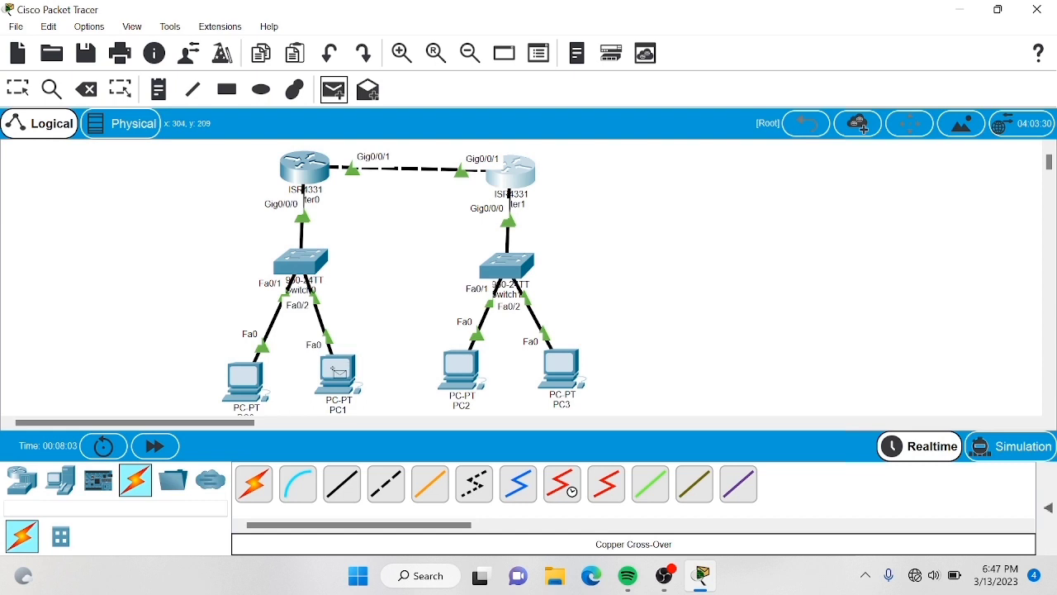
click(337, 371)
click(453, 376)
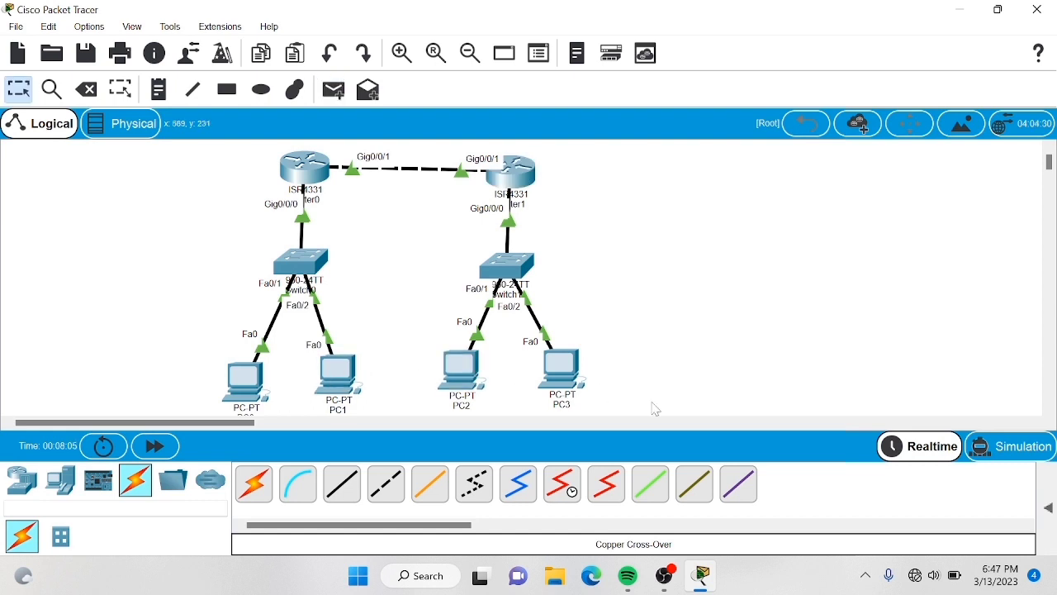
click(1048, 507)
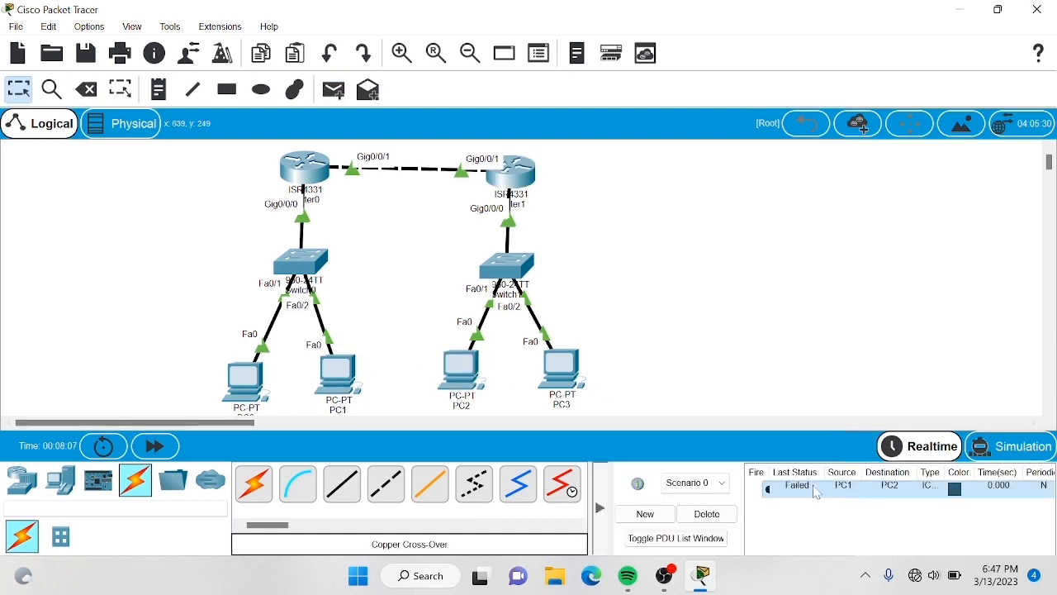
click(768, 489)
- Send a simple PDU from Router0 to Router1 to test the link between the routers
click(335, 89)
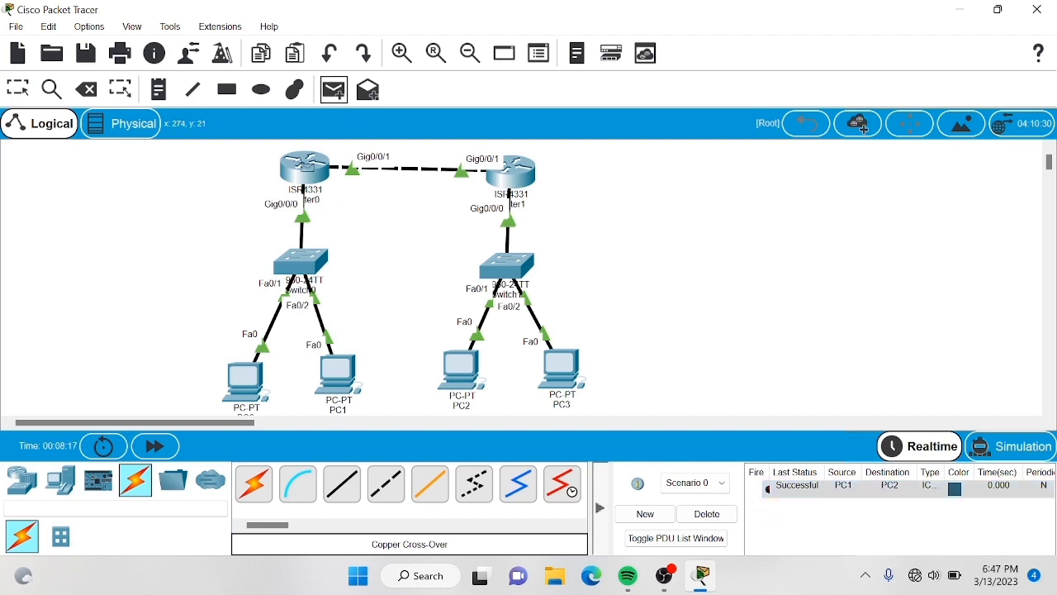
click(305, 167)
click(526, 179)
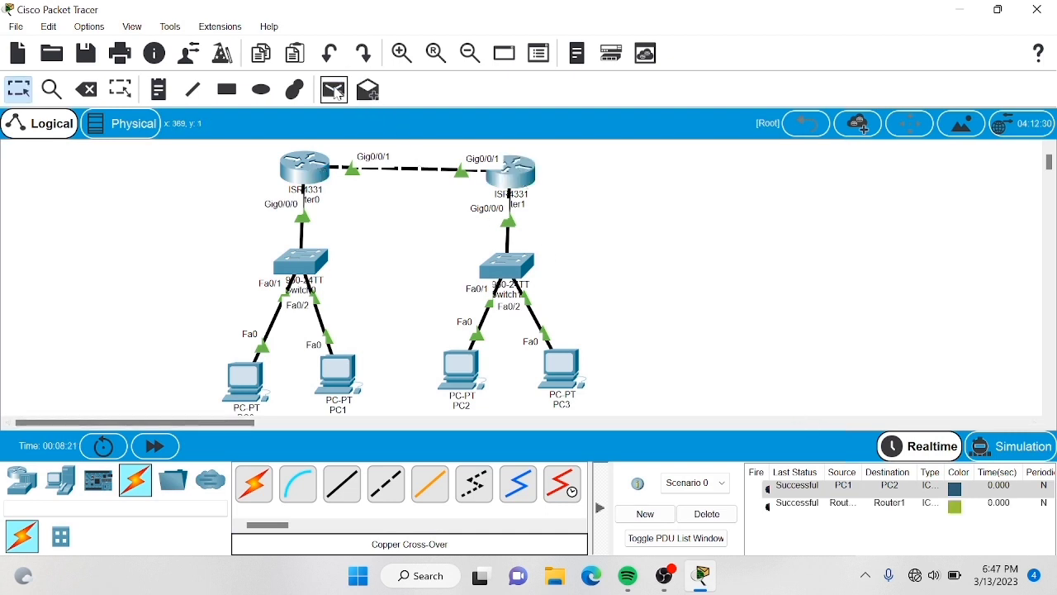
- Send a simple PDU from PC0 to PC3 and fire it again from the PDU list
click(335, 90)
click(232, 366)
click(565, 369)
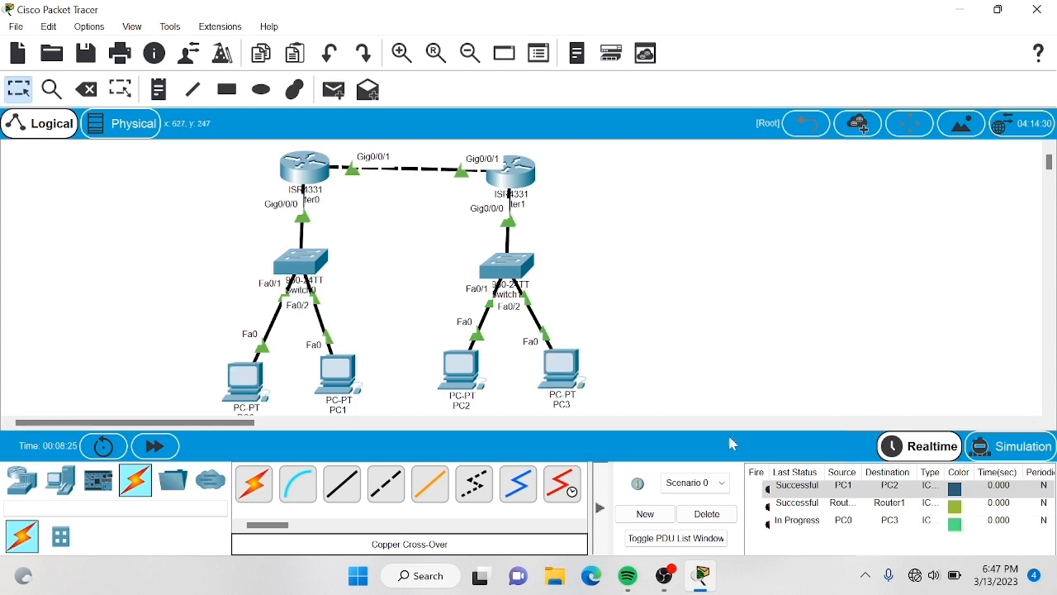
click(767, 526)
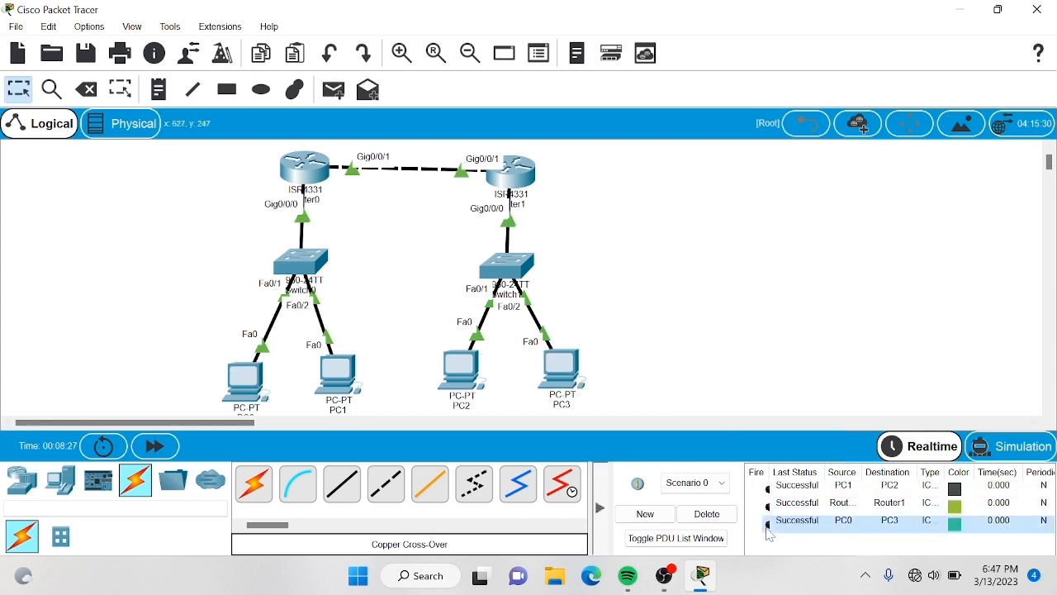